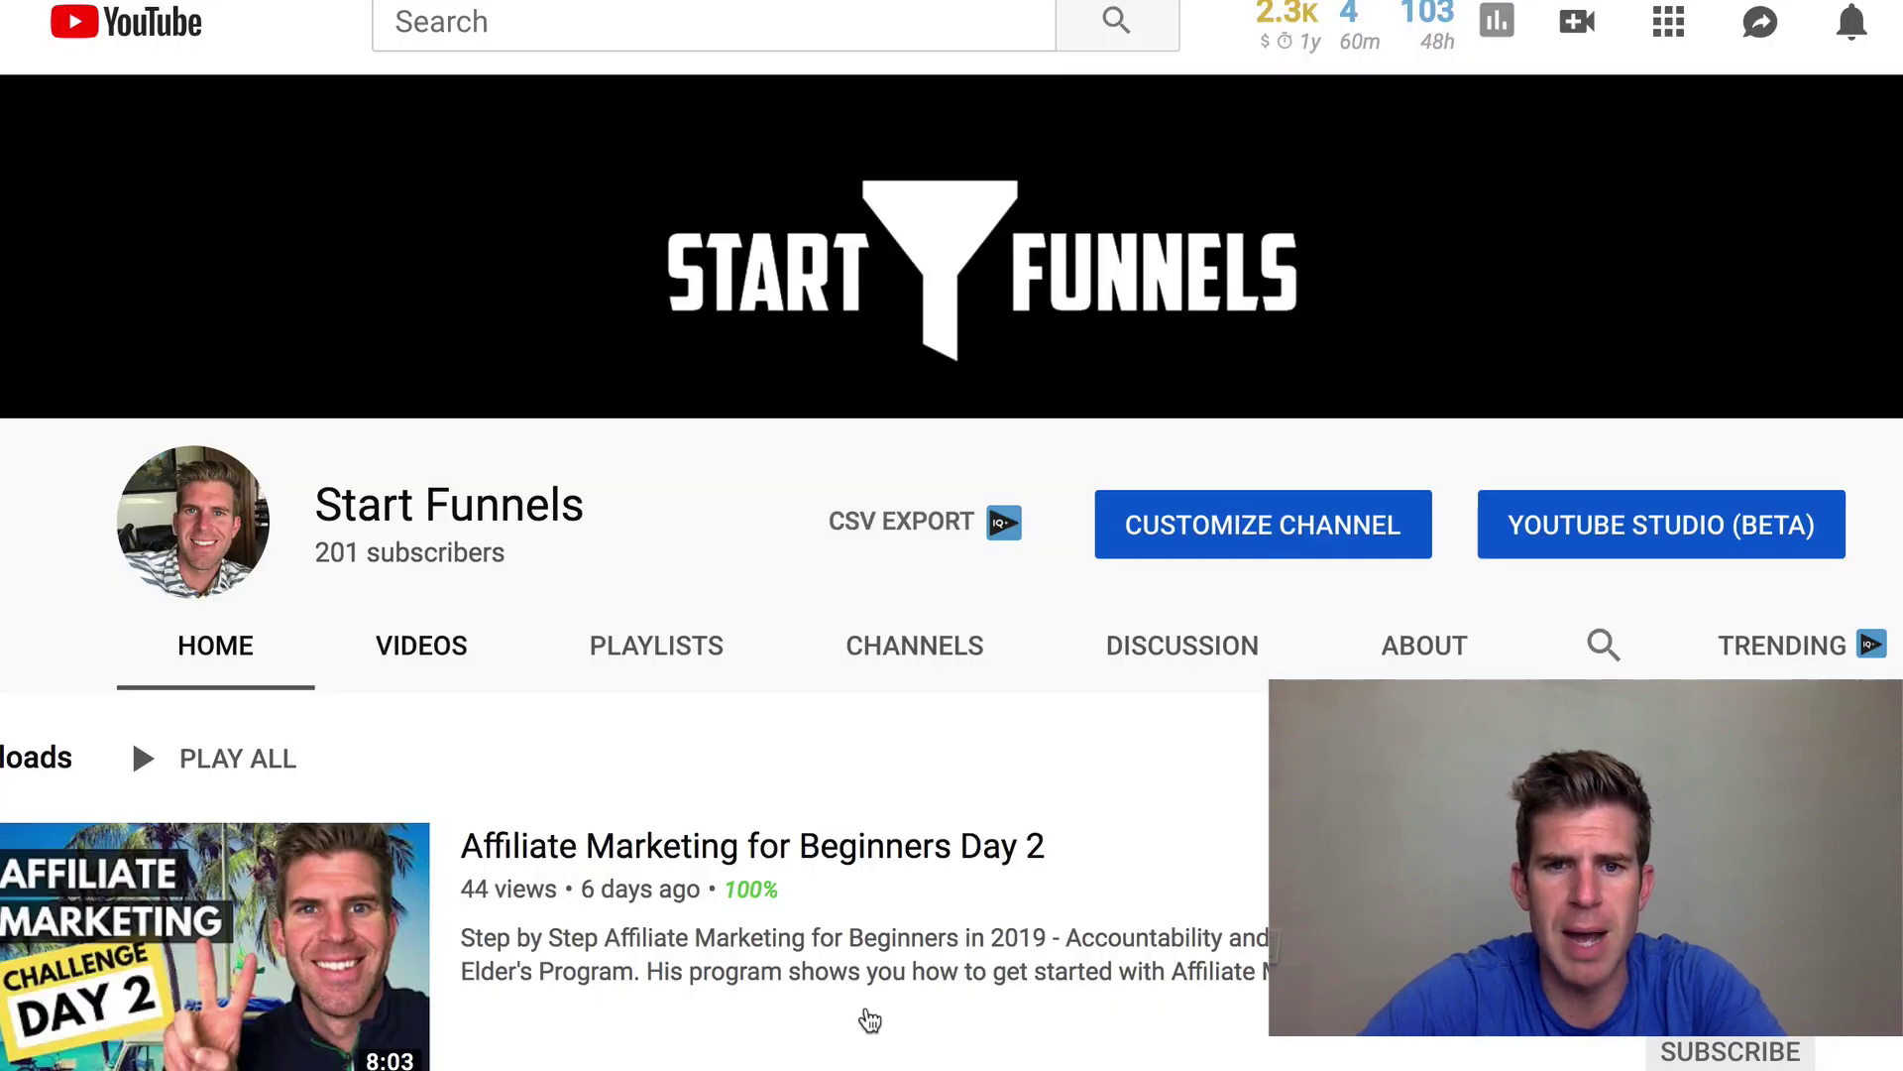
# - Open the custom links editor in the About section of the Start Funnels channel's customization view
pyautogui.click(1311, 536)
pyautogui.scroll(-1, 967, 730)
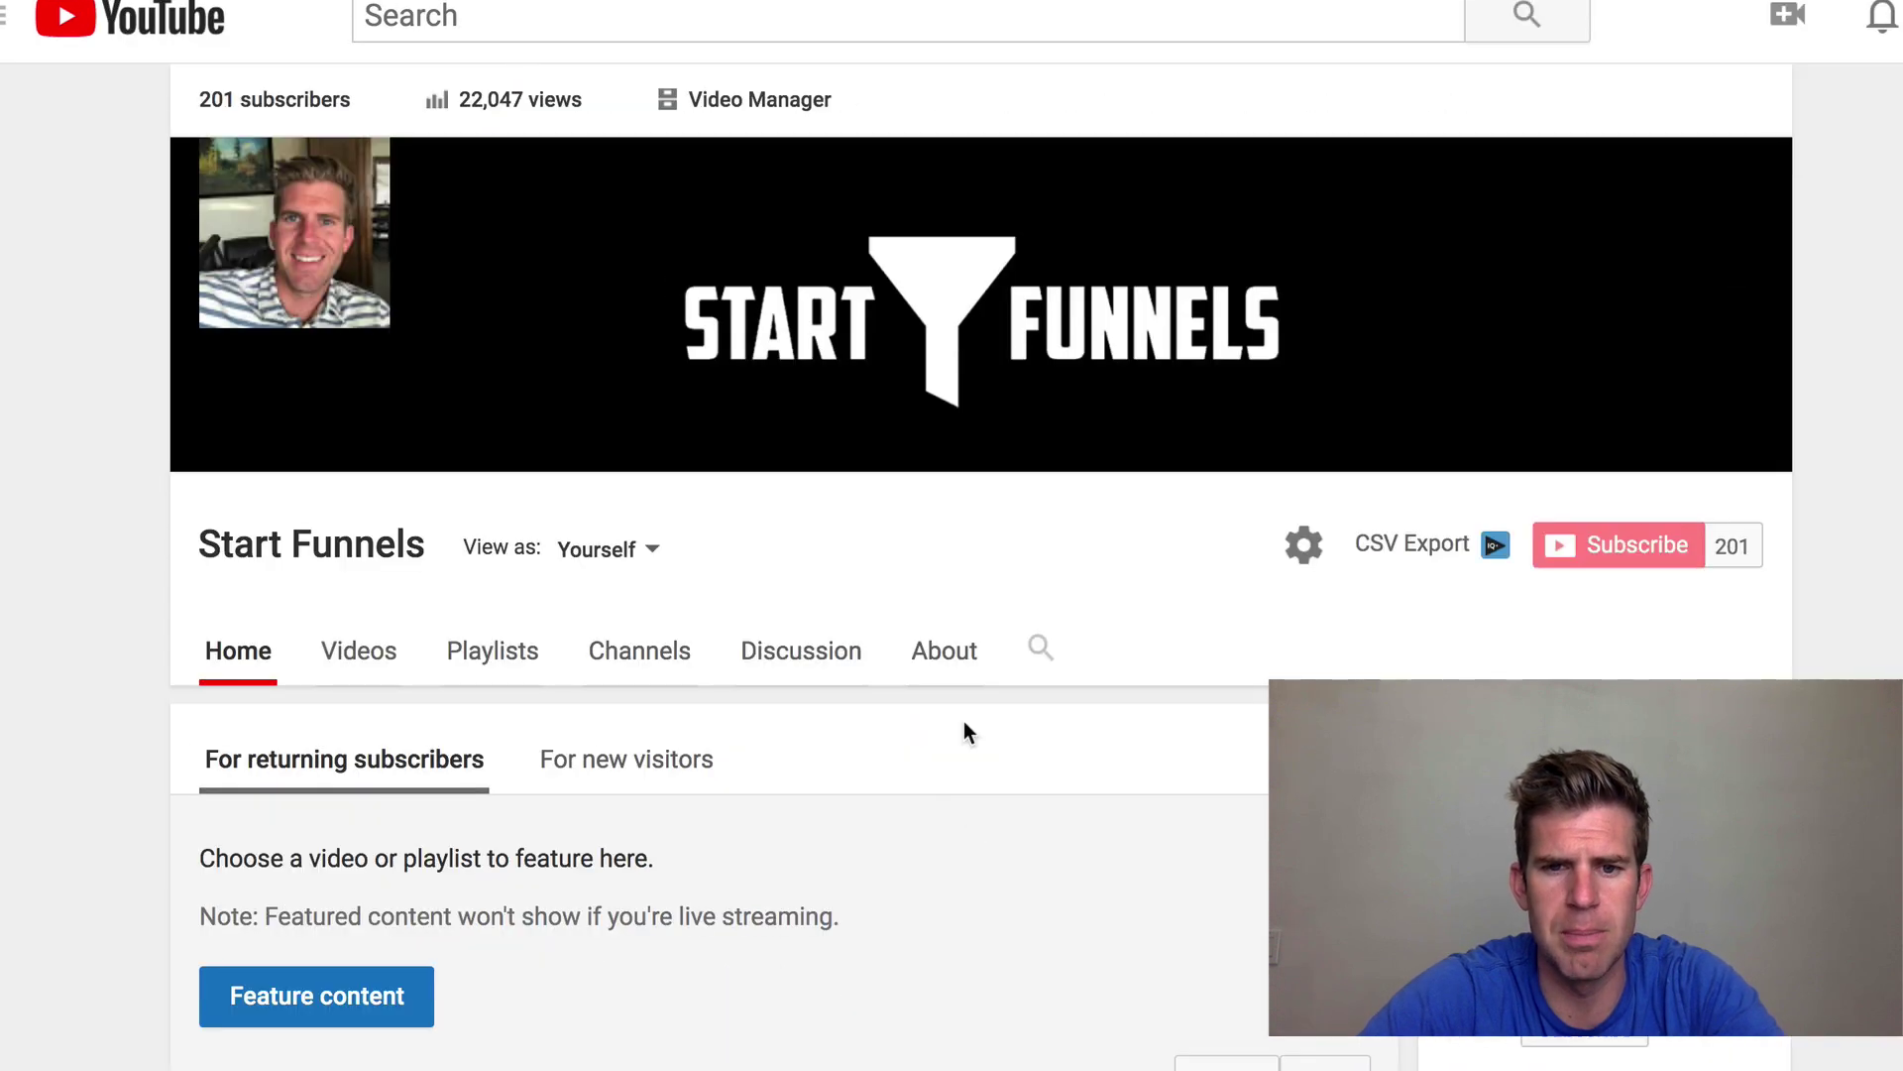
pyautogui.click(947, 656)
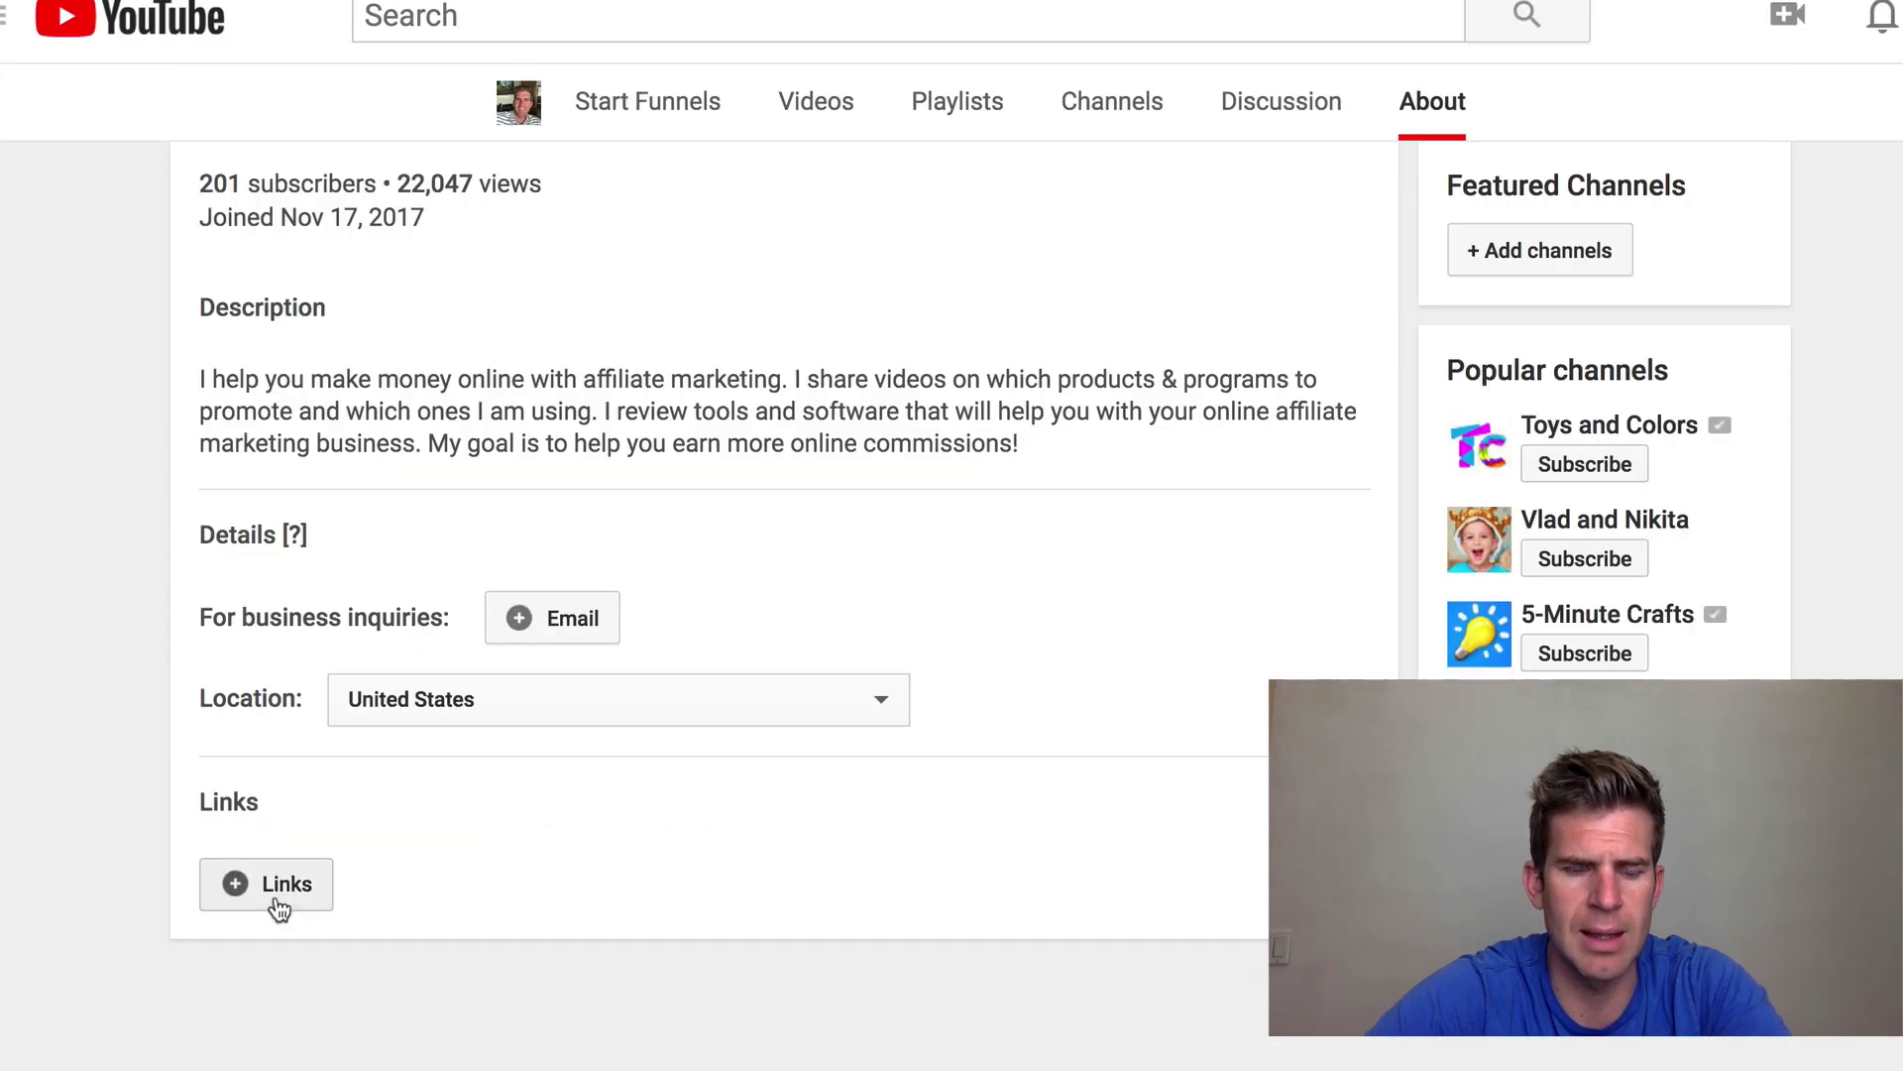
pyautogui.click(280, 907)
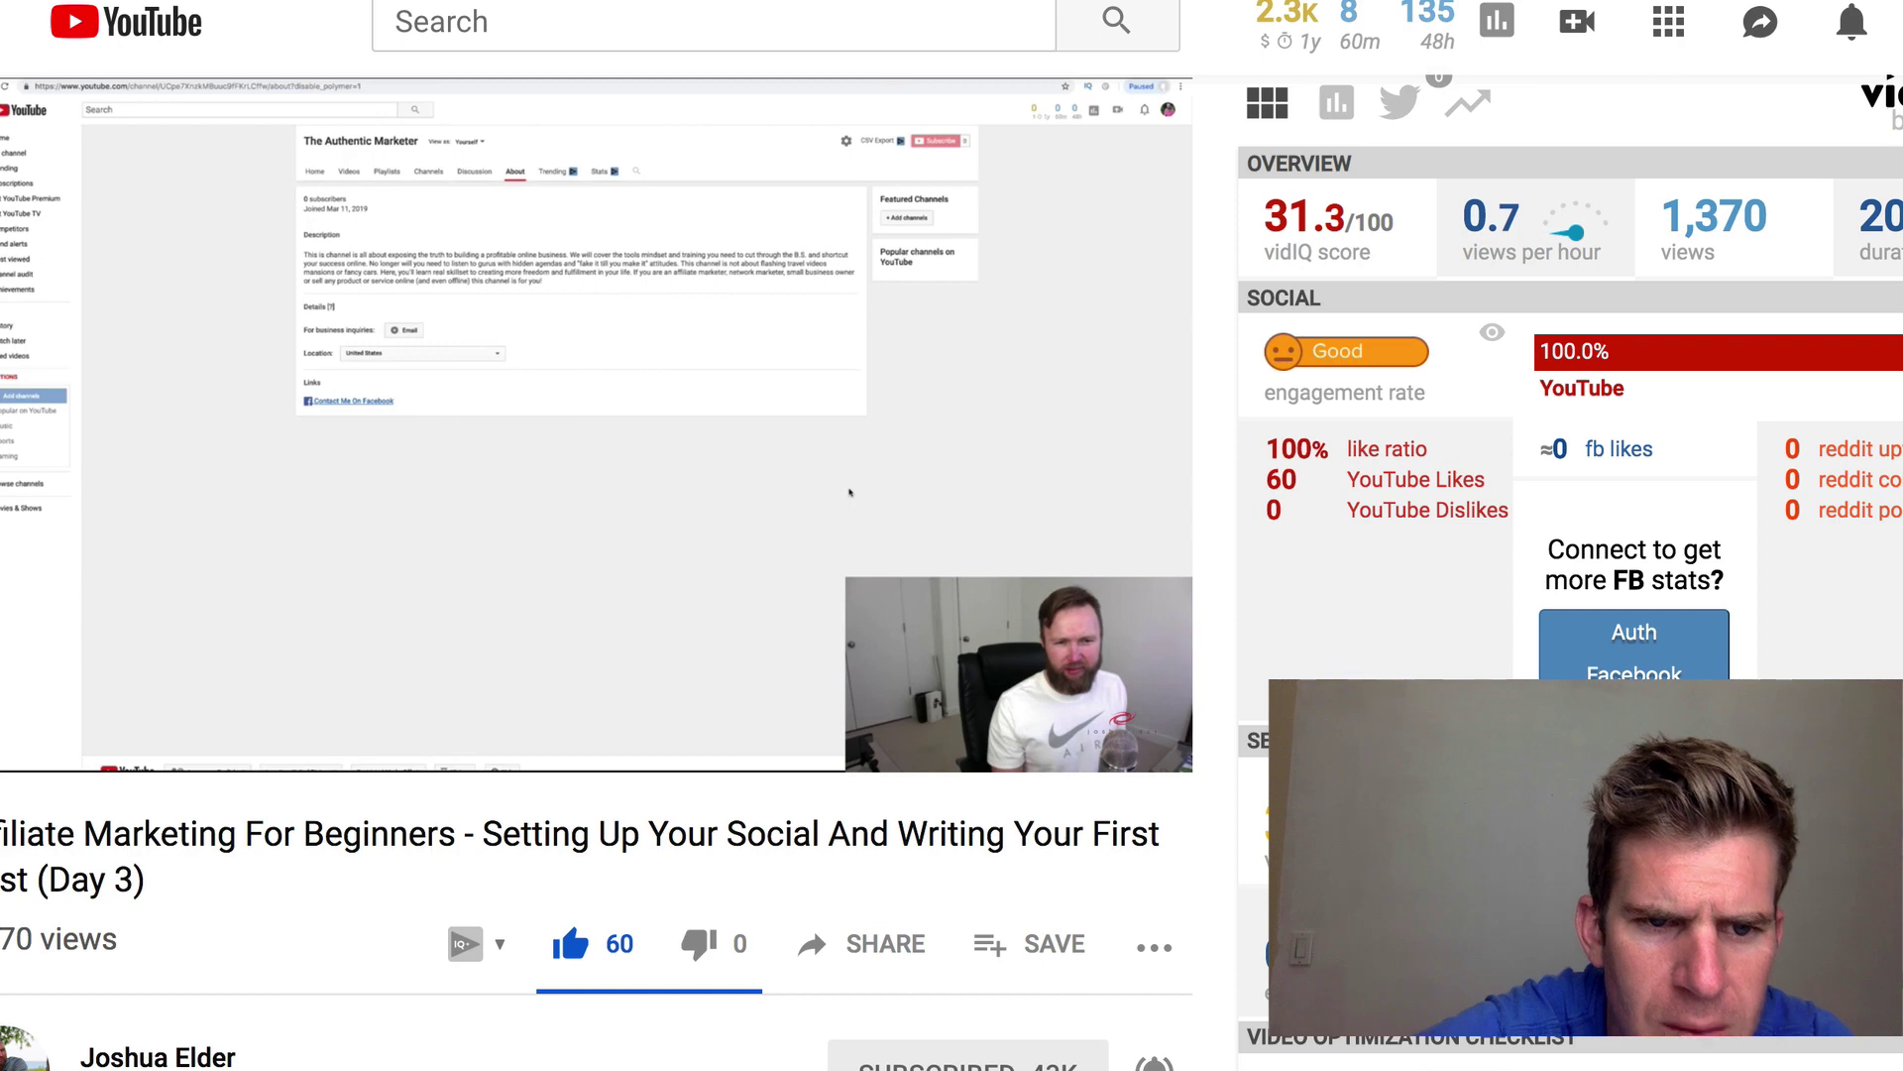
pyautogui.click(28, 742)
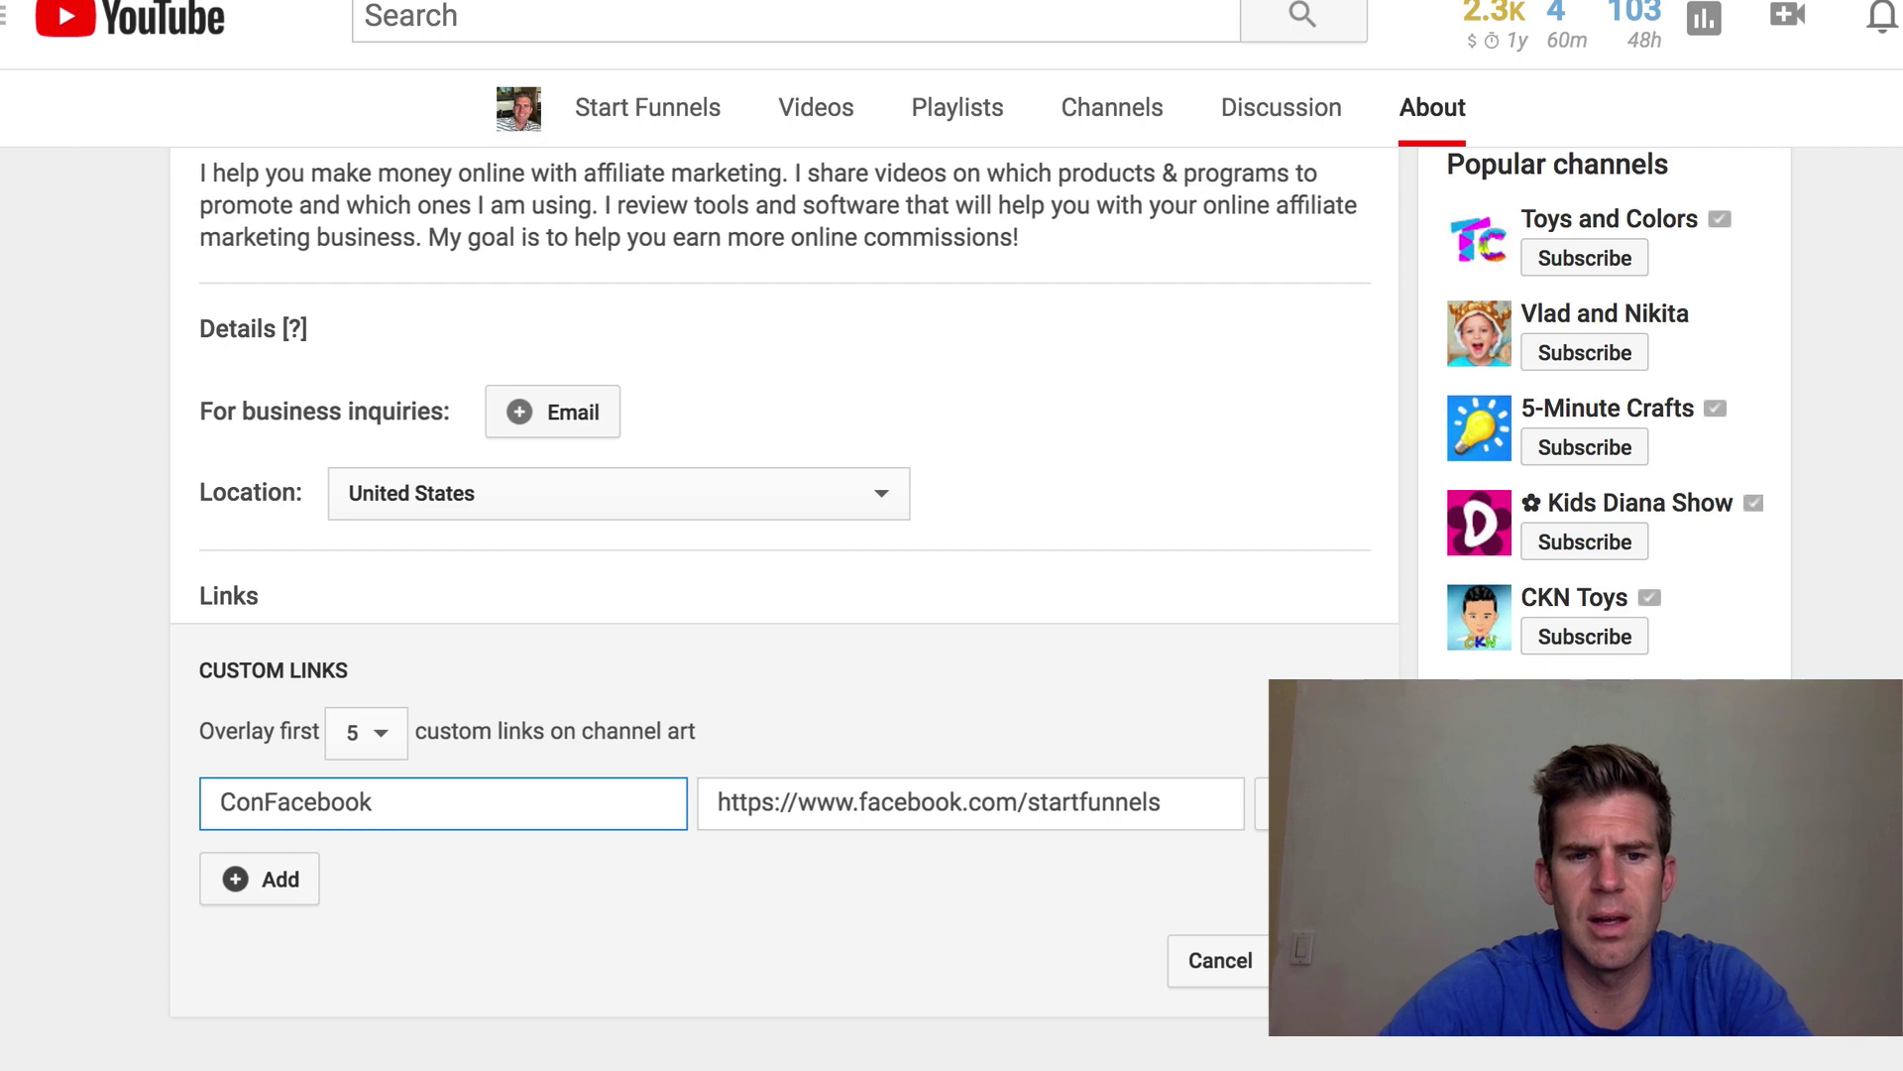
pyautogui.write('nect wit')
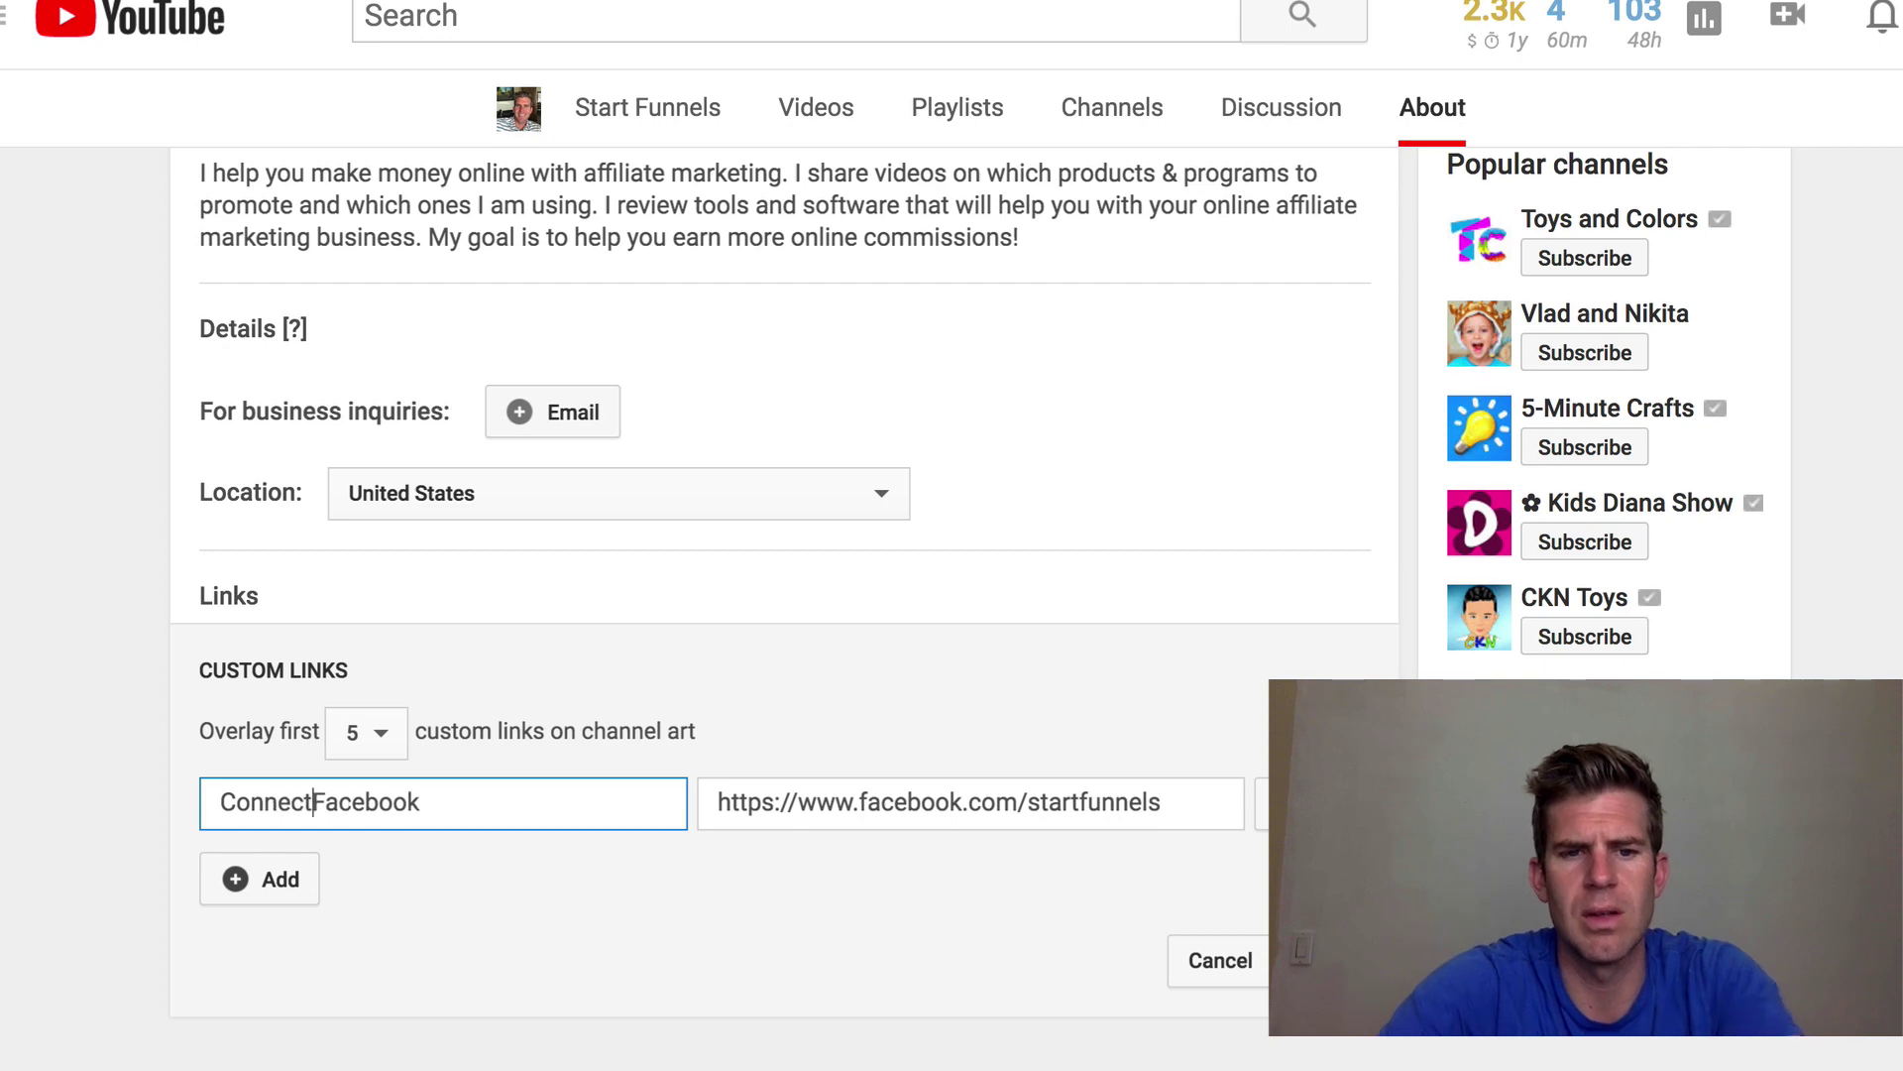
pyautogui.write('h me on')
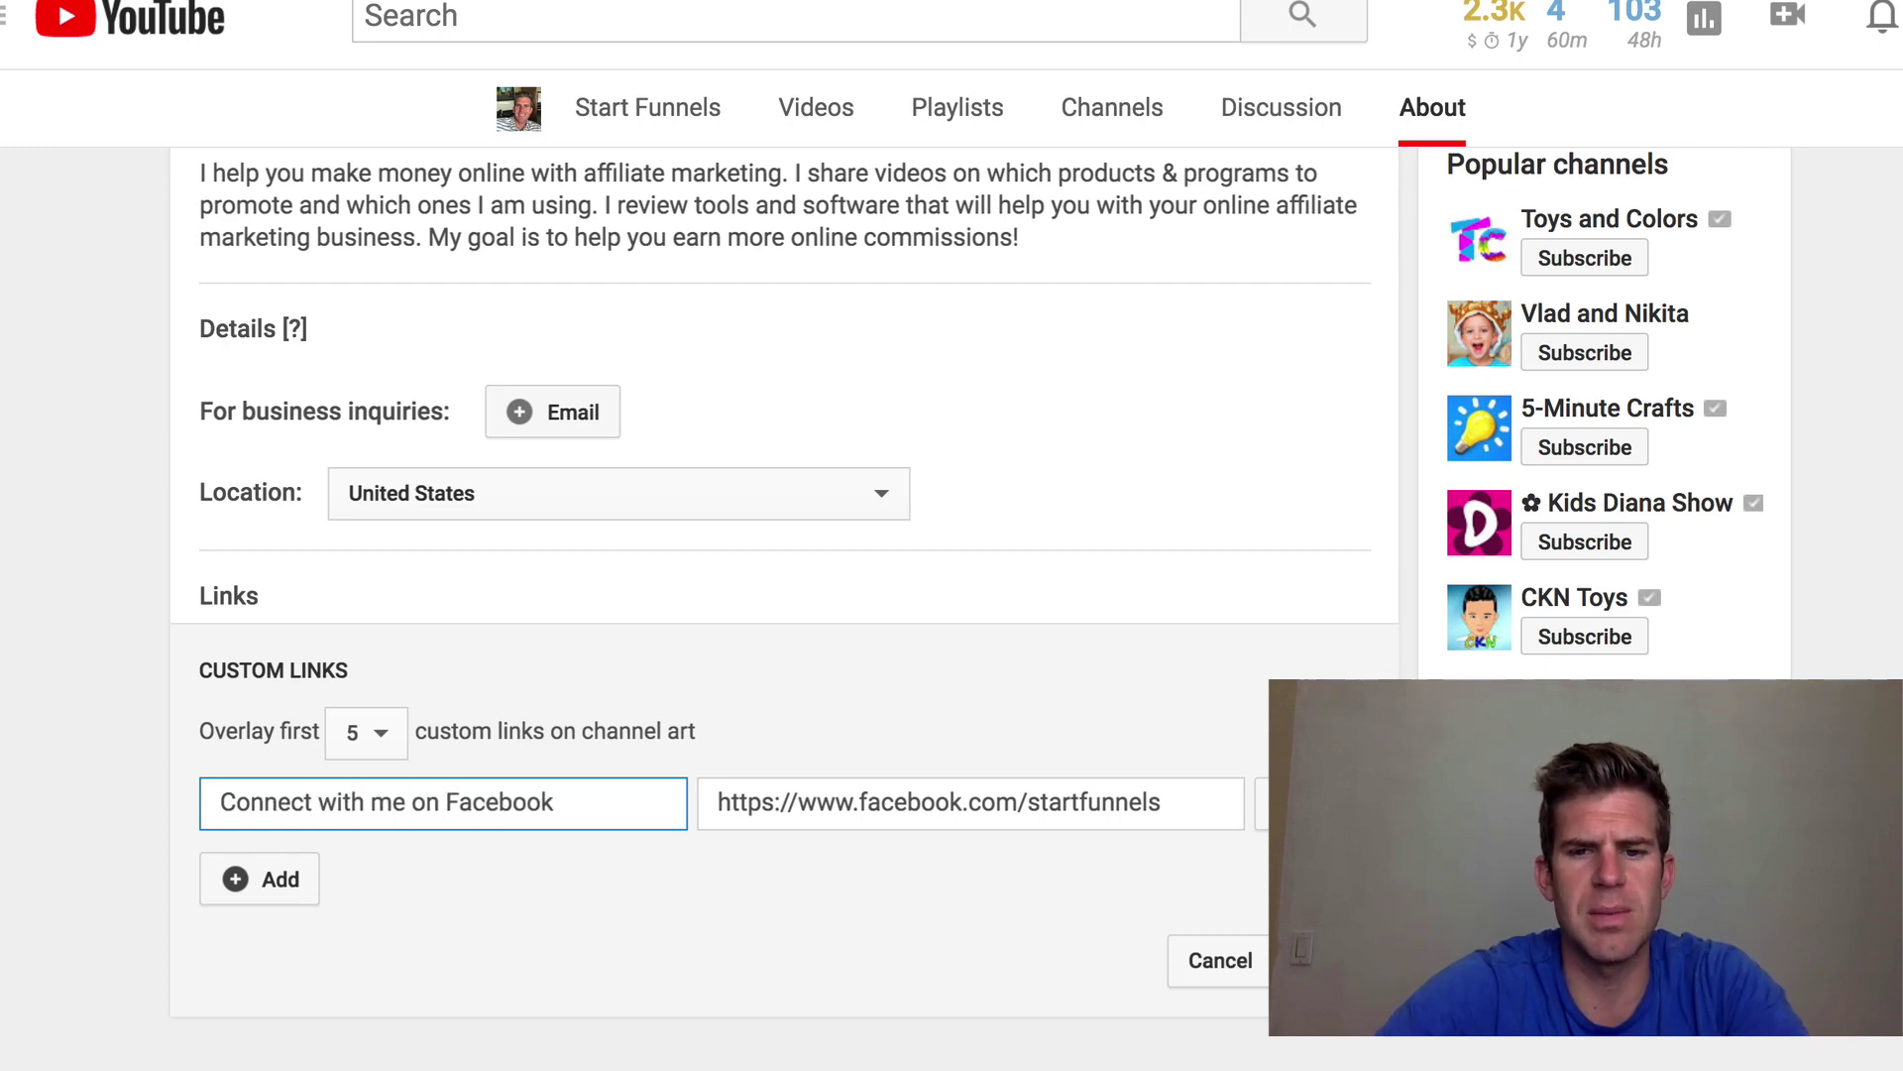
pyautogui.click(1326, 961)
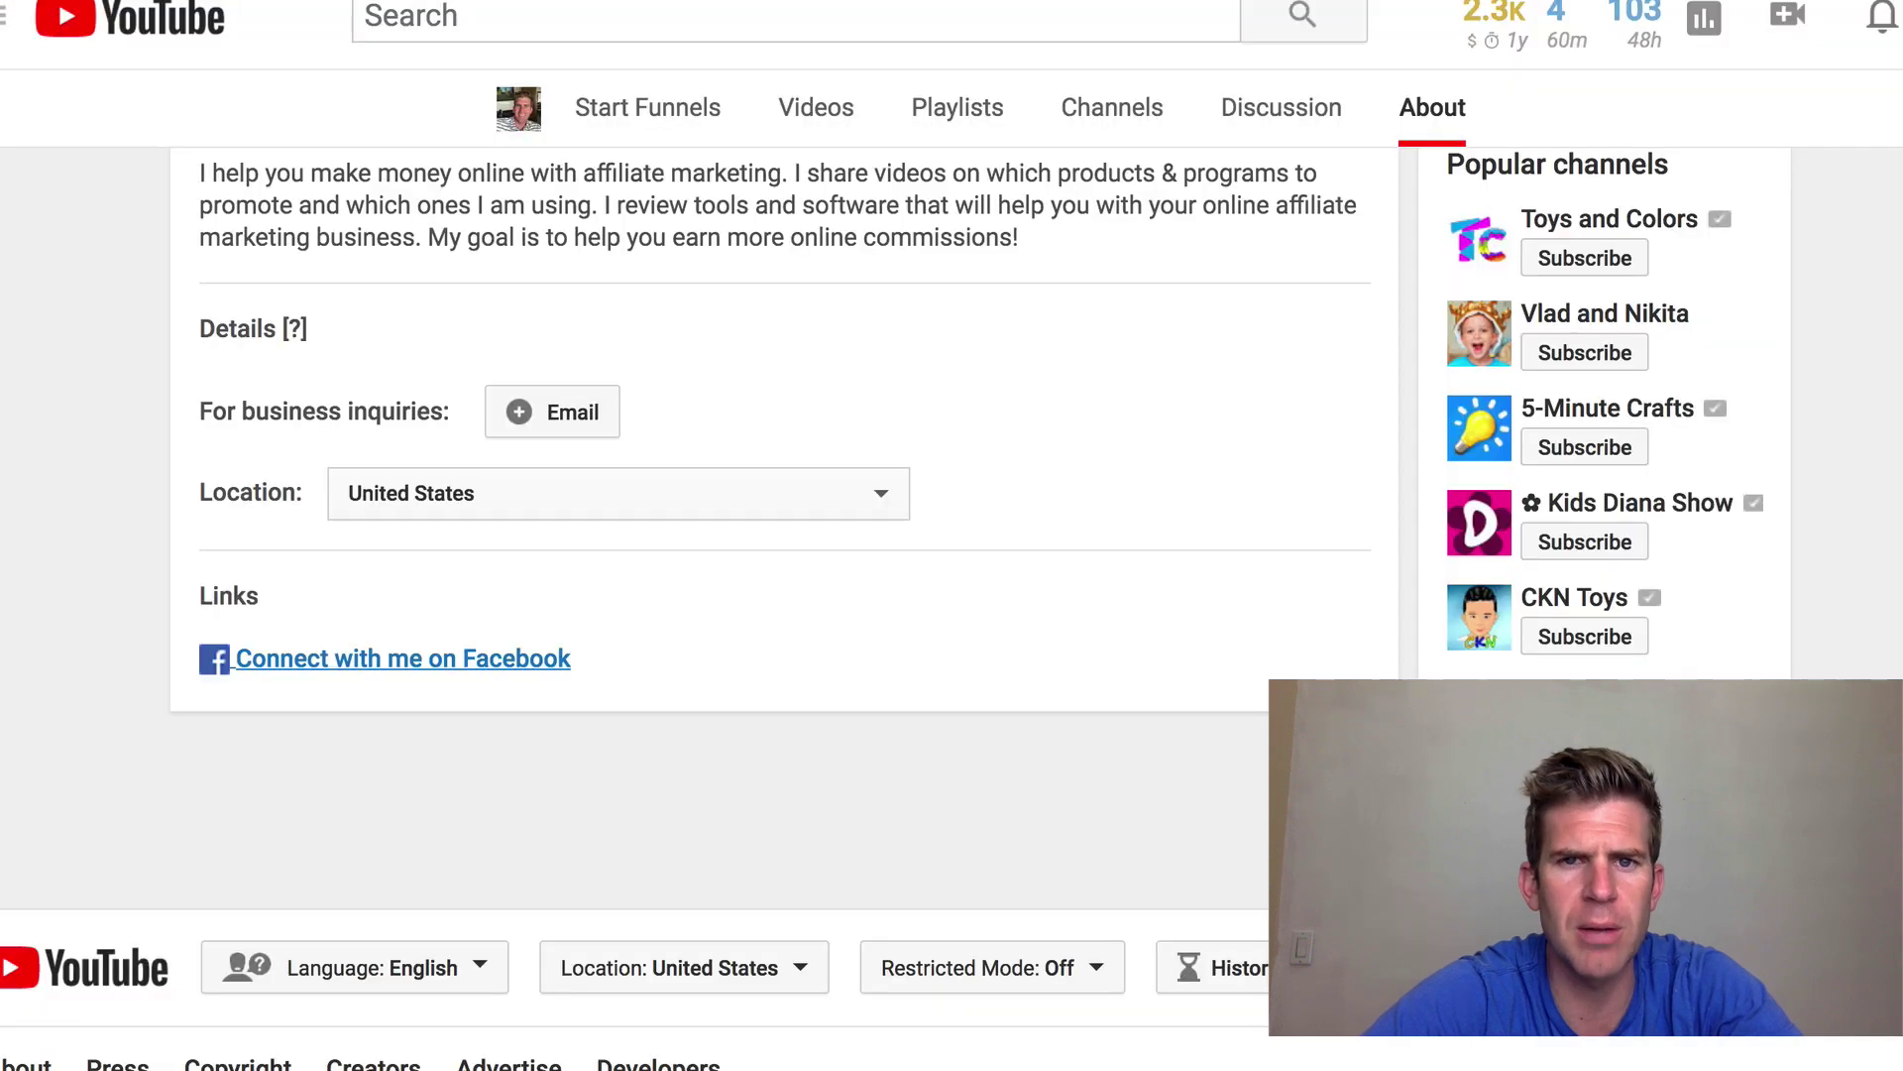
pyautogui.scroll(8, 771, 360)
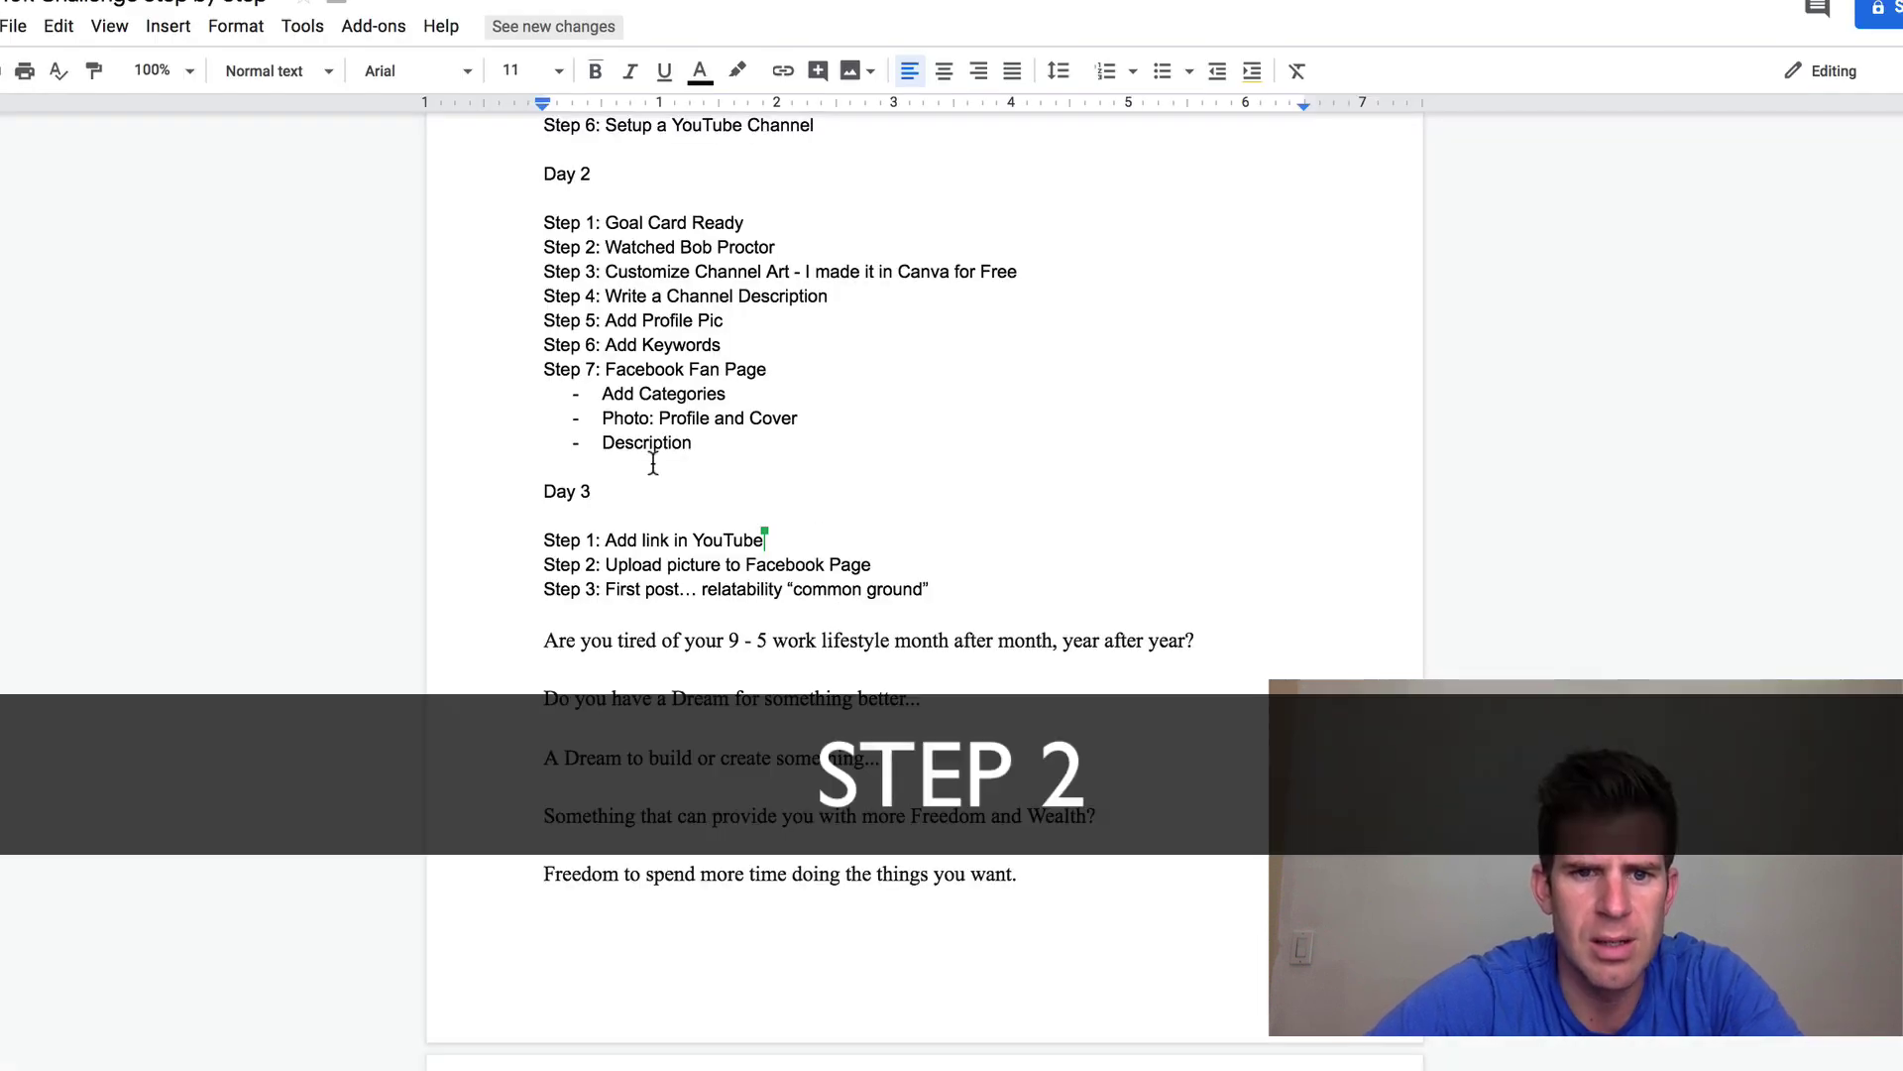
pyautogui.moveTo(629, 567); pyautogui.dragTo(835, 557)
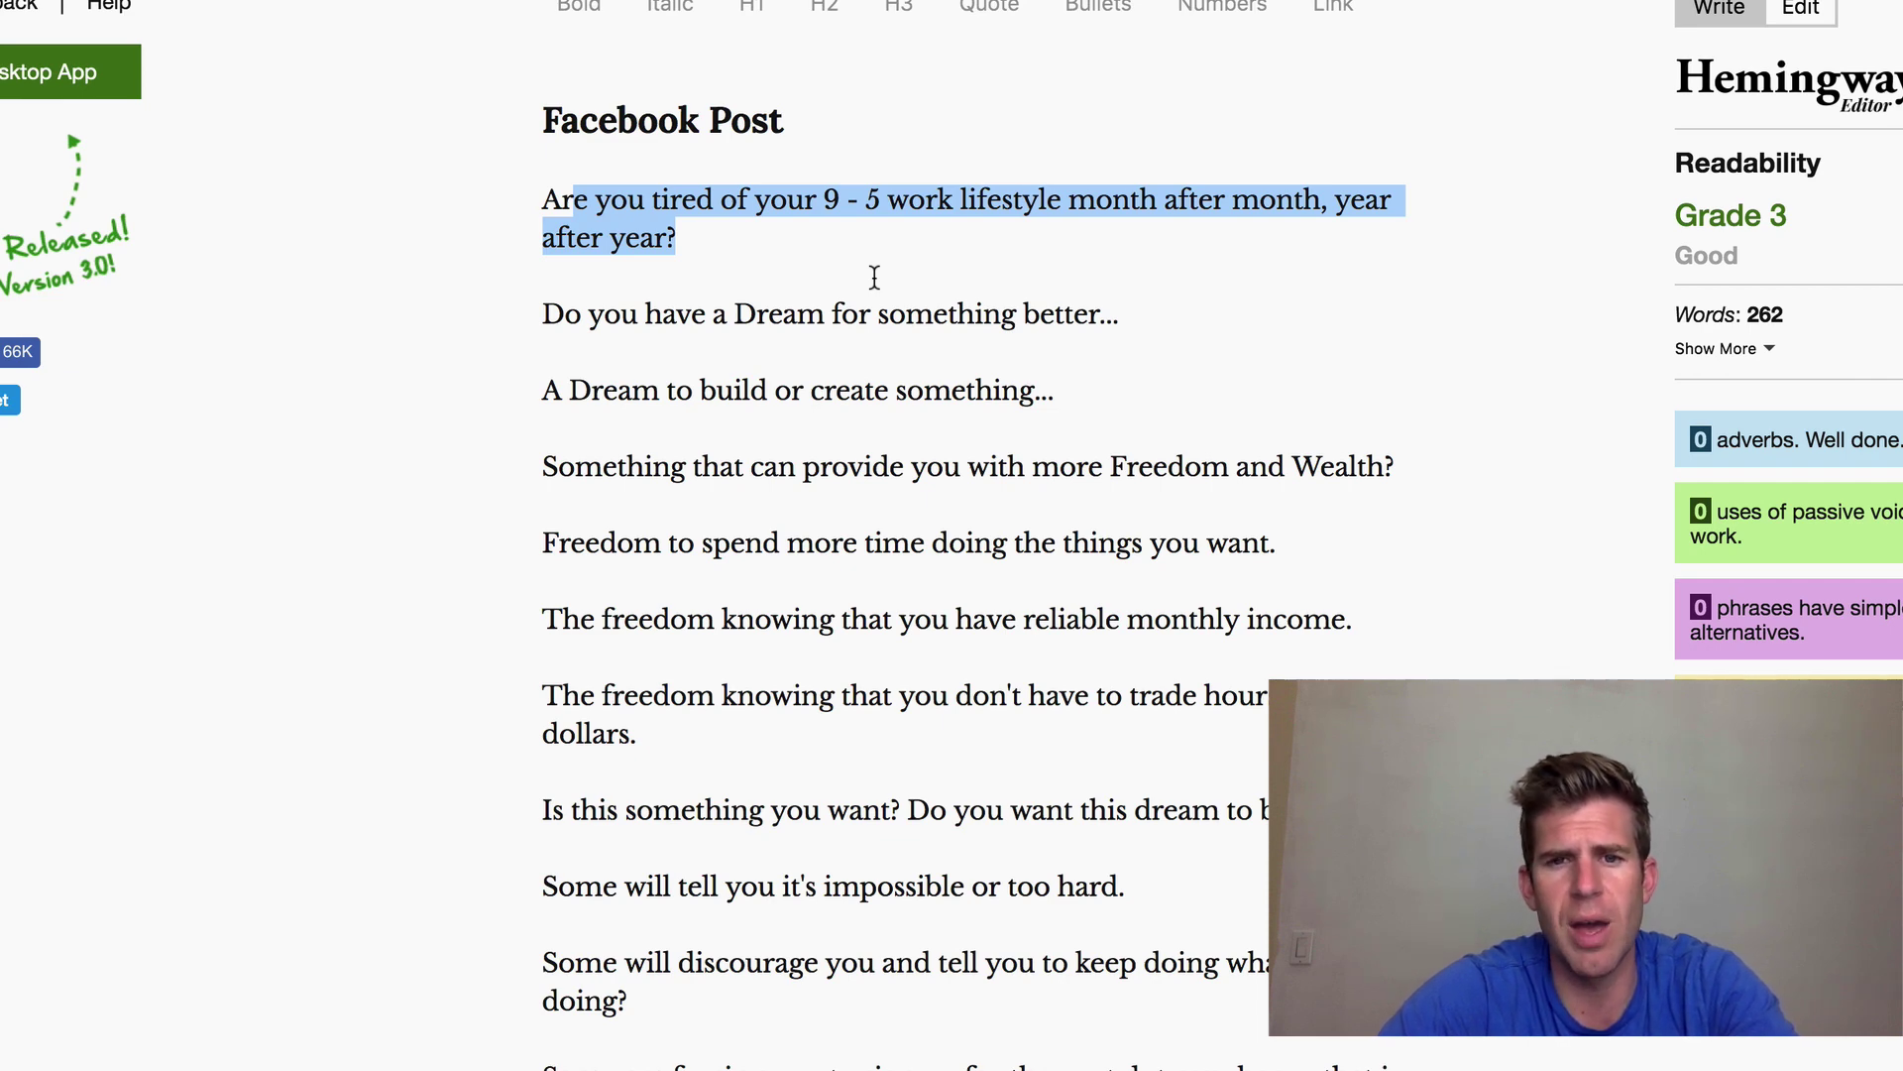
# - In Hemingway Editor, read the Facebook Post draft line by line from the opening 9 - 5 question to the closing comment request
pyautogui.moveTo(889, 314); pyautogui.dragTo(1054, 314)
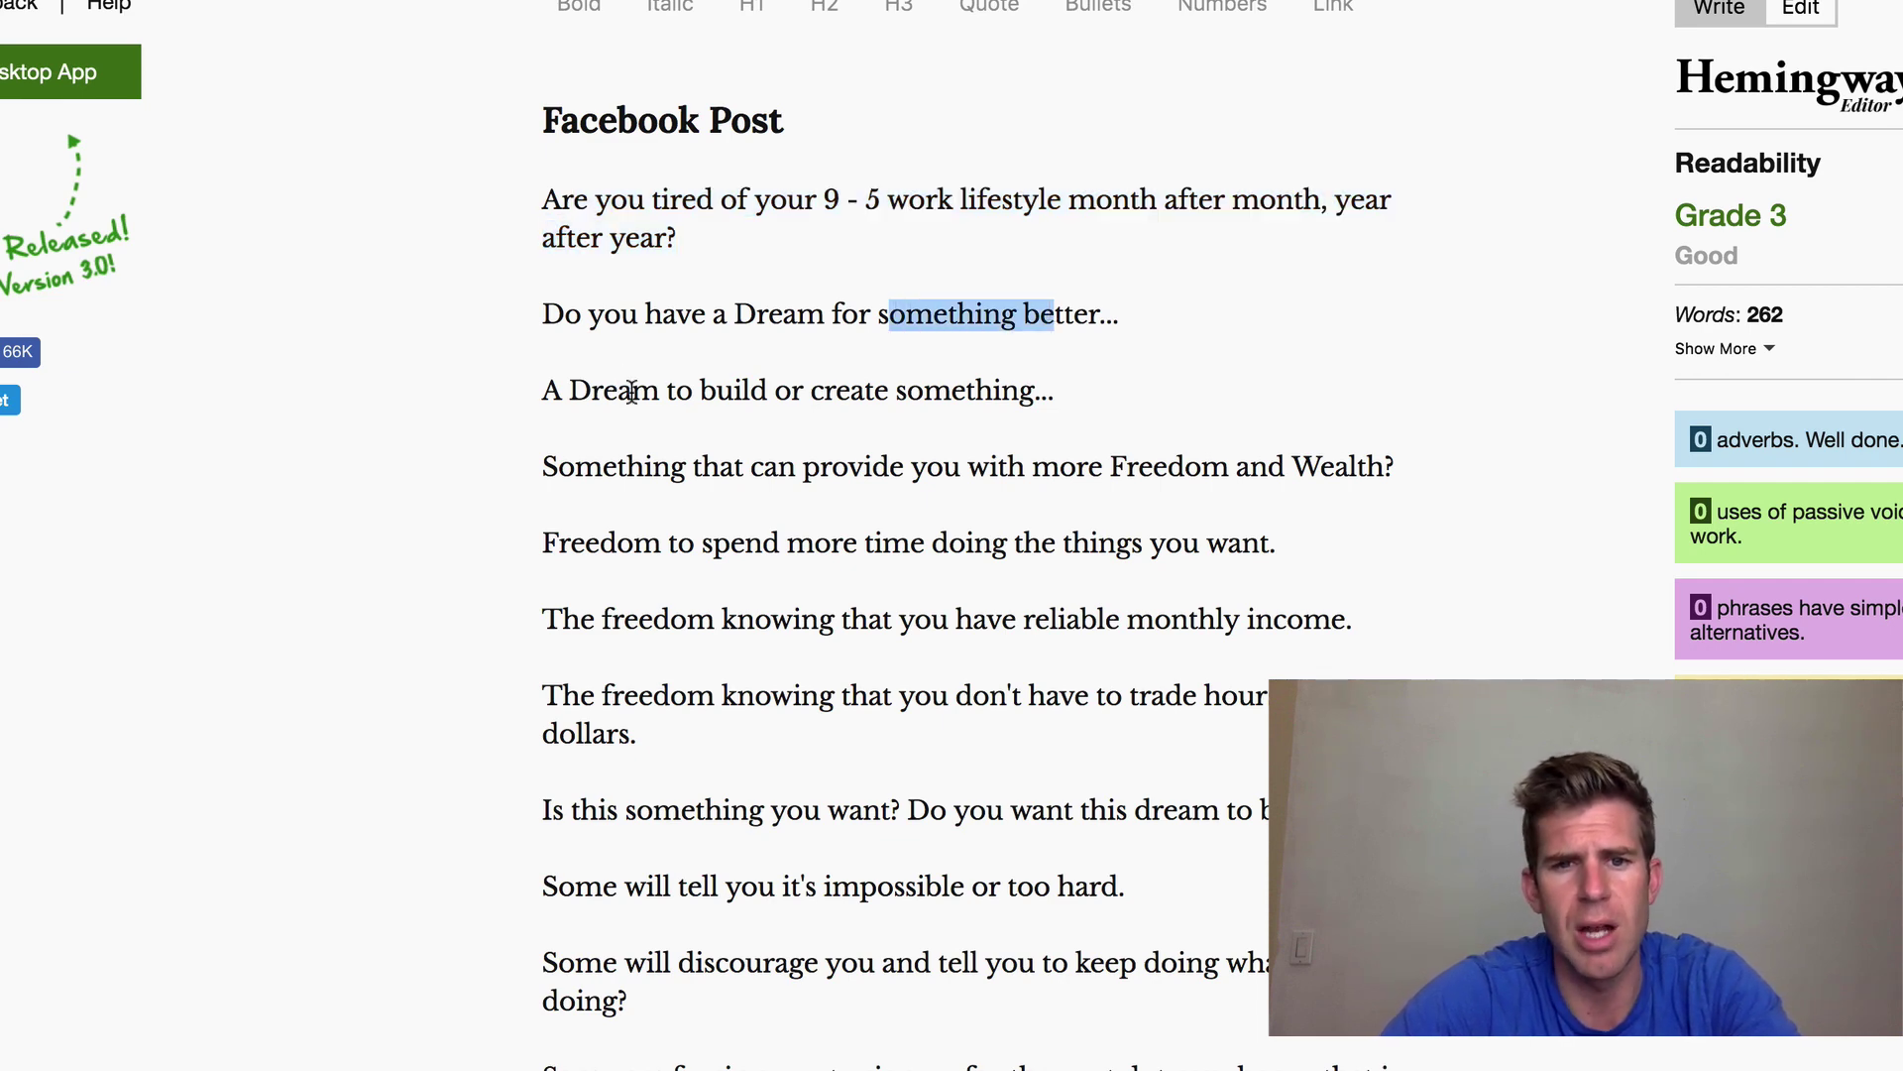
pyautogui.moveTo(632, 391); pyautogui.dragTo(1020, 392)
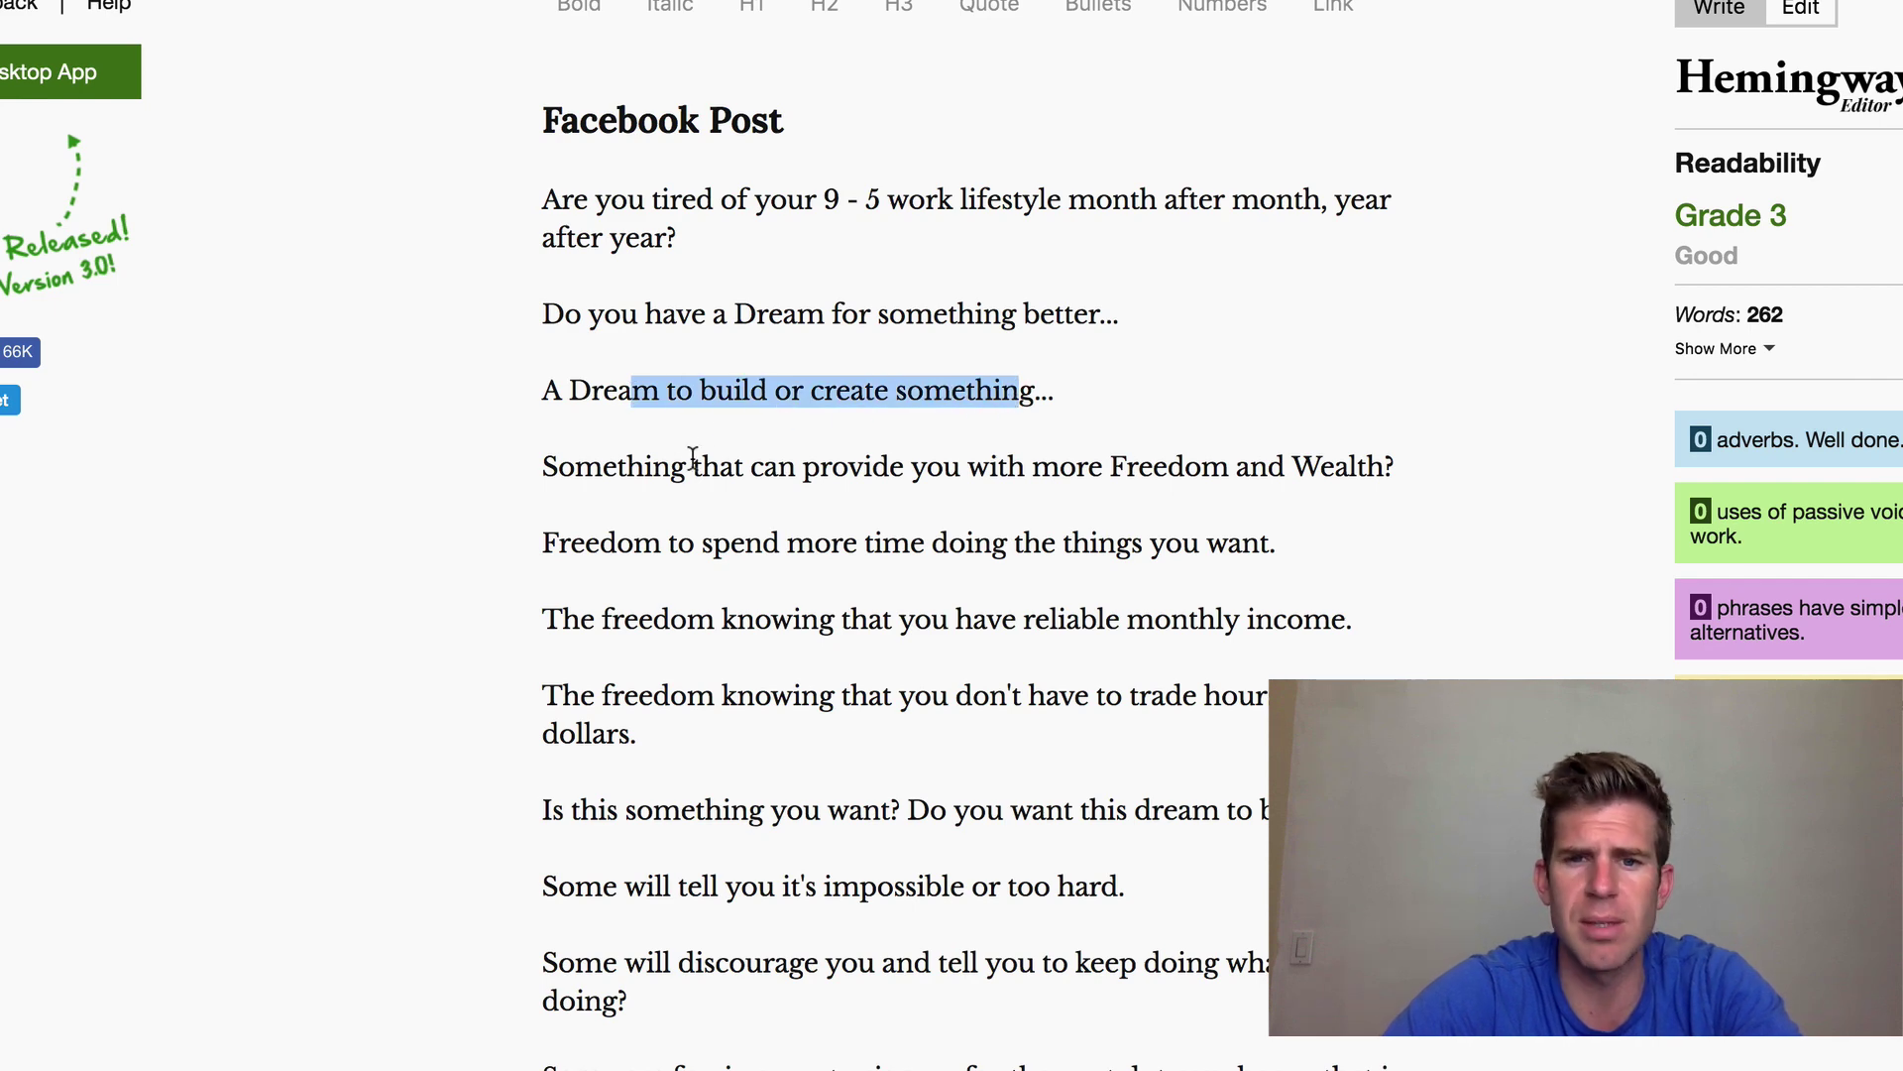
pyautogui.moveTo(693, 458); pyautogui.dragTo(1028, 493)
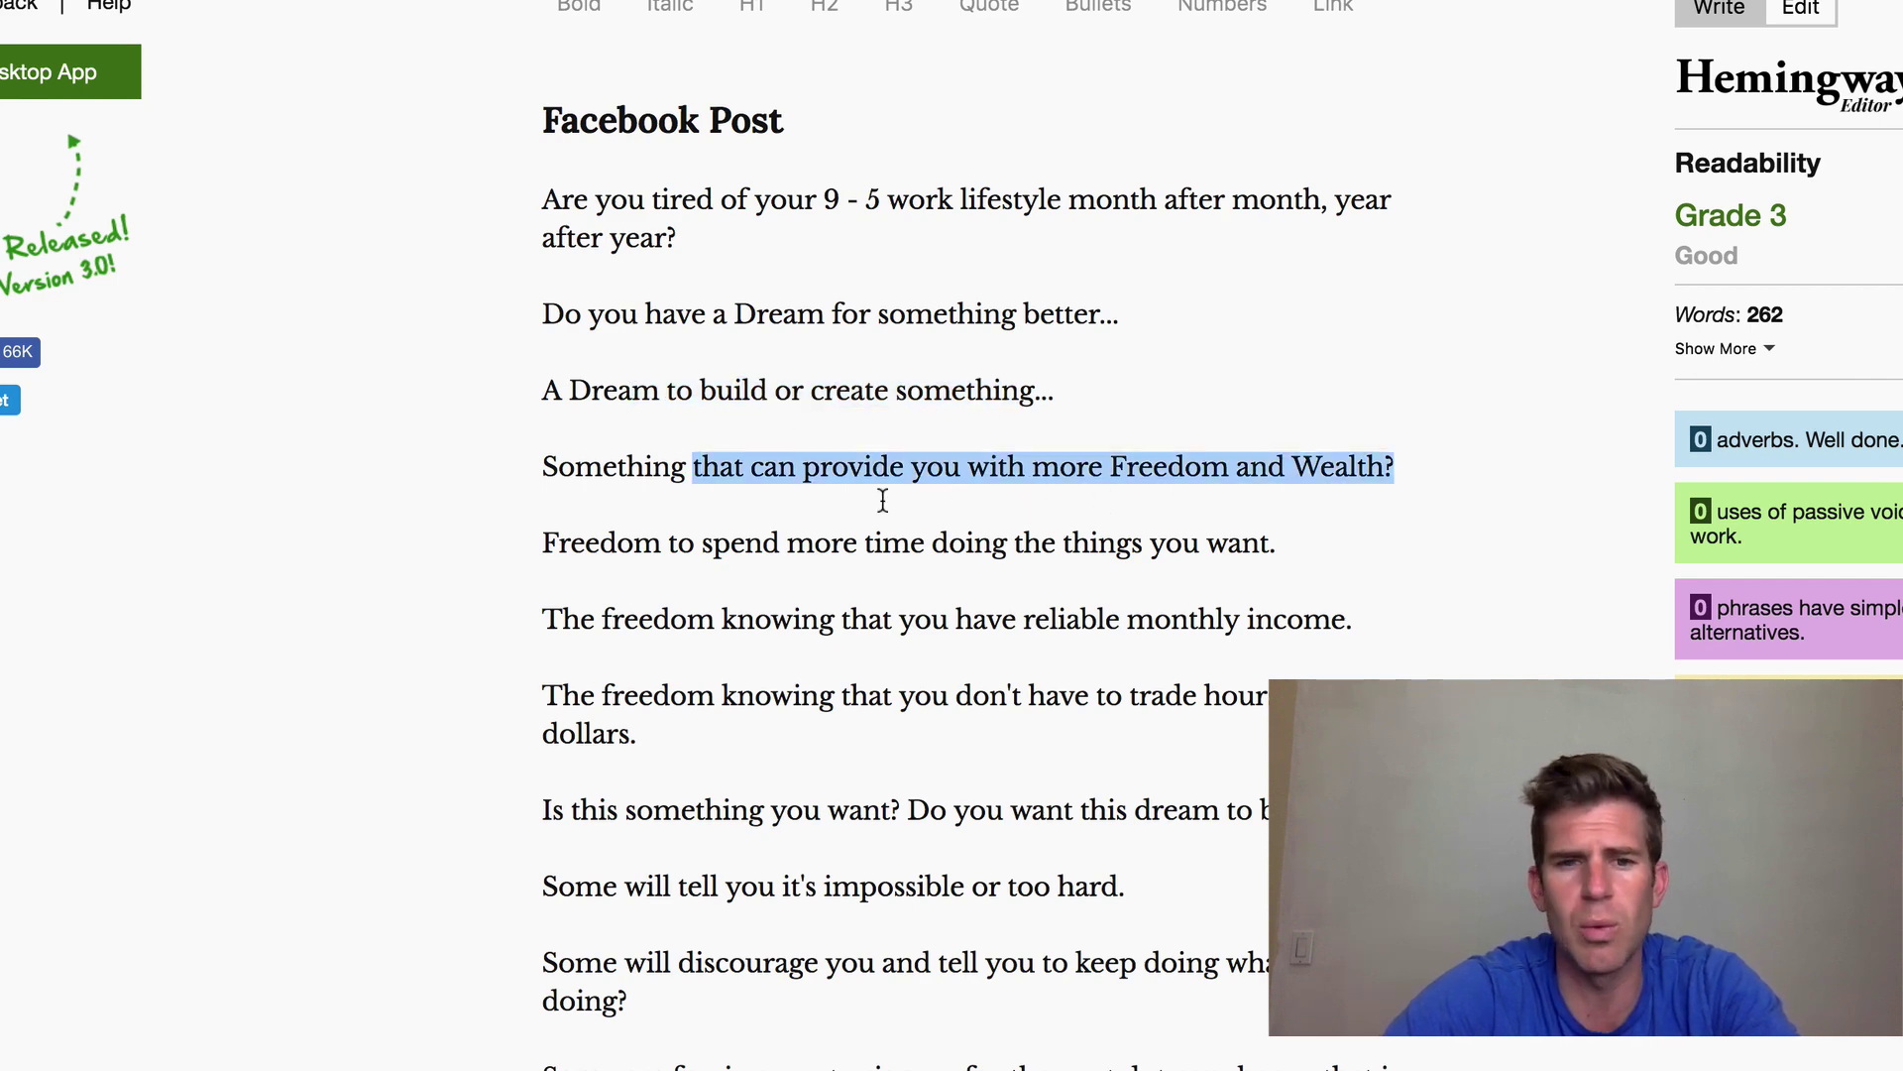
pyautogui.moveTo(583, 535); pyautogui.dragTo(995, 561)
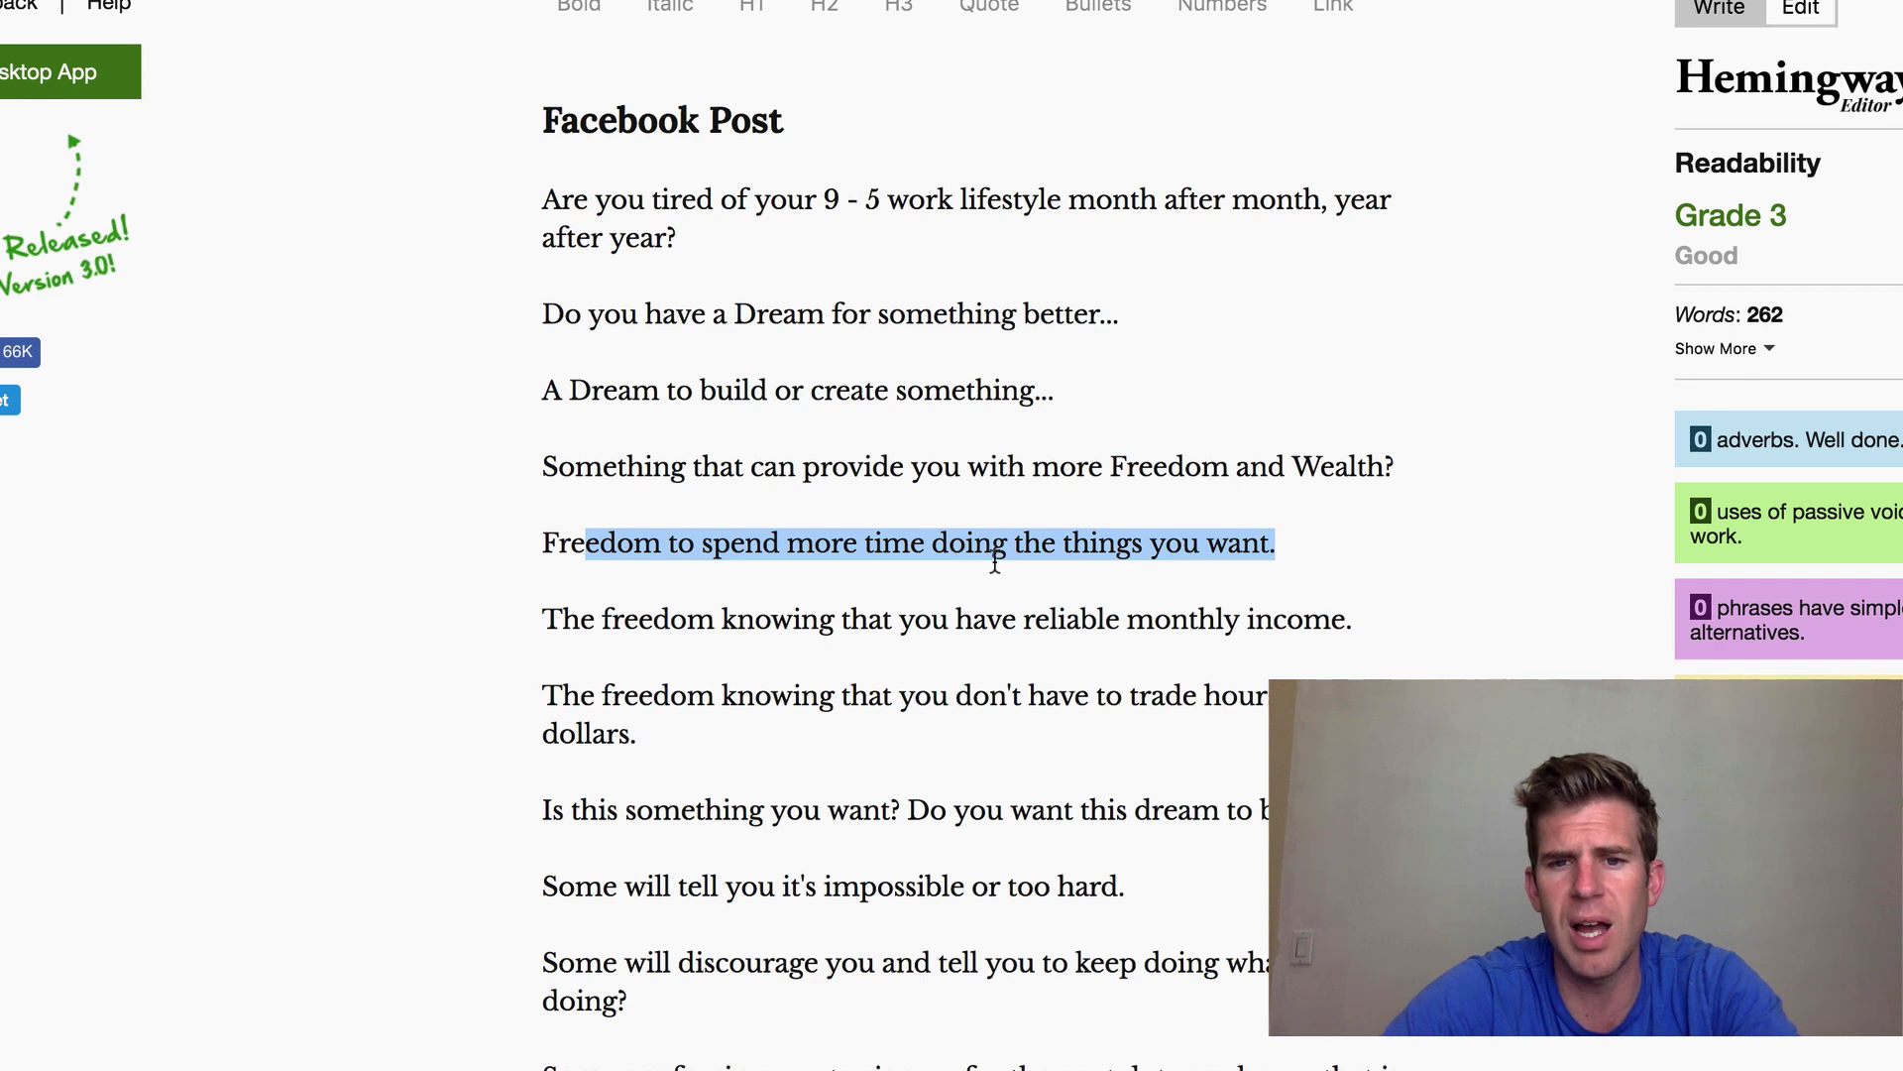
pyautogui.moveTo(602, 617); pyautogui.dragTo(1015, 644)
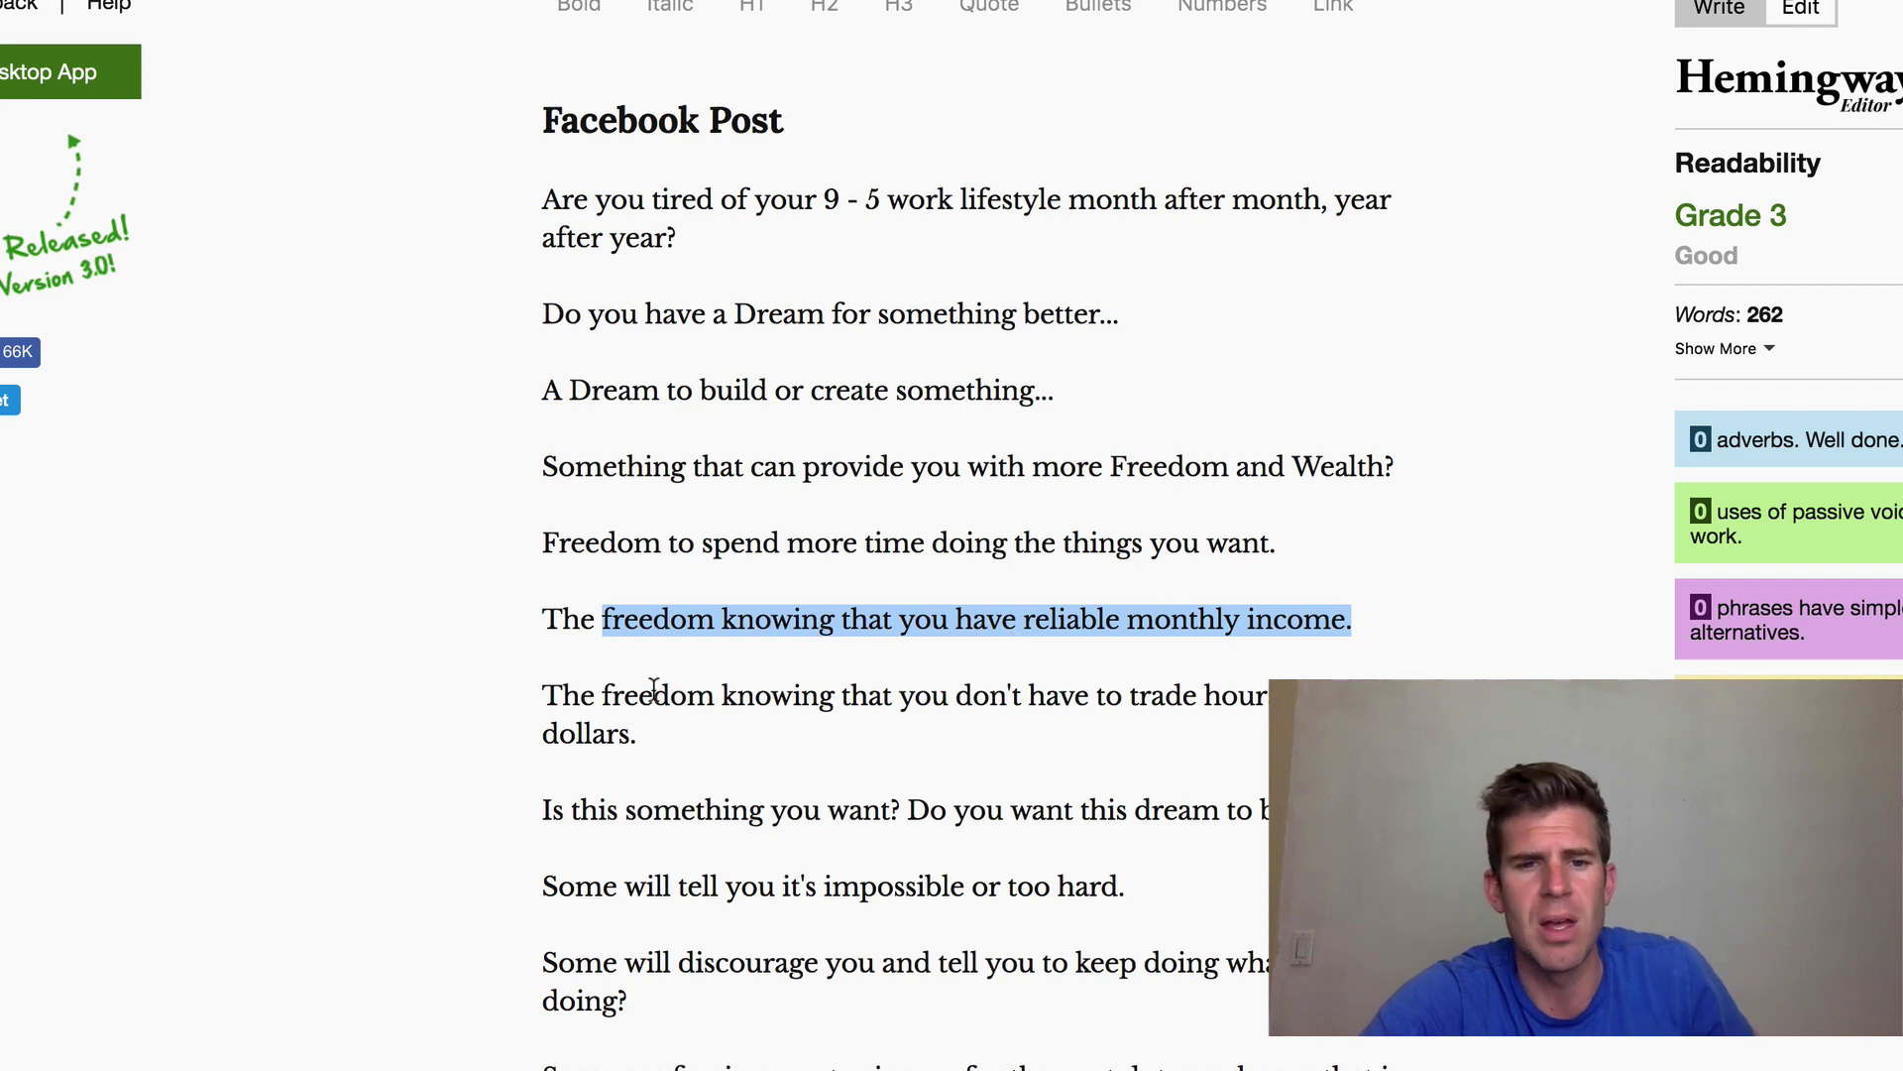
pyautogui.moveTo(653, 697); pyautogui.dragTo(1098, 706)
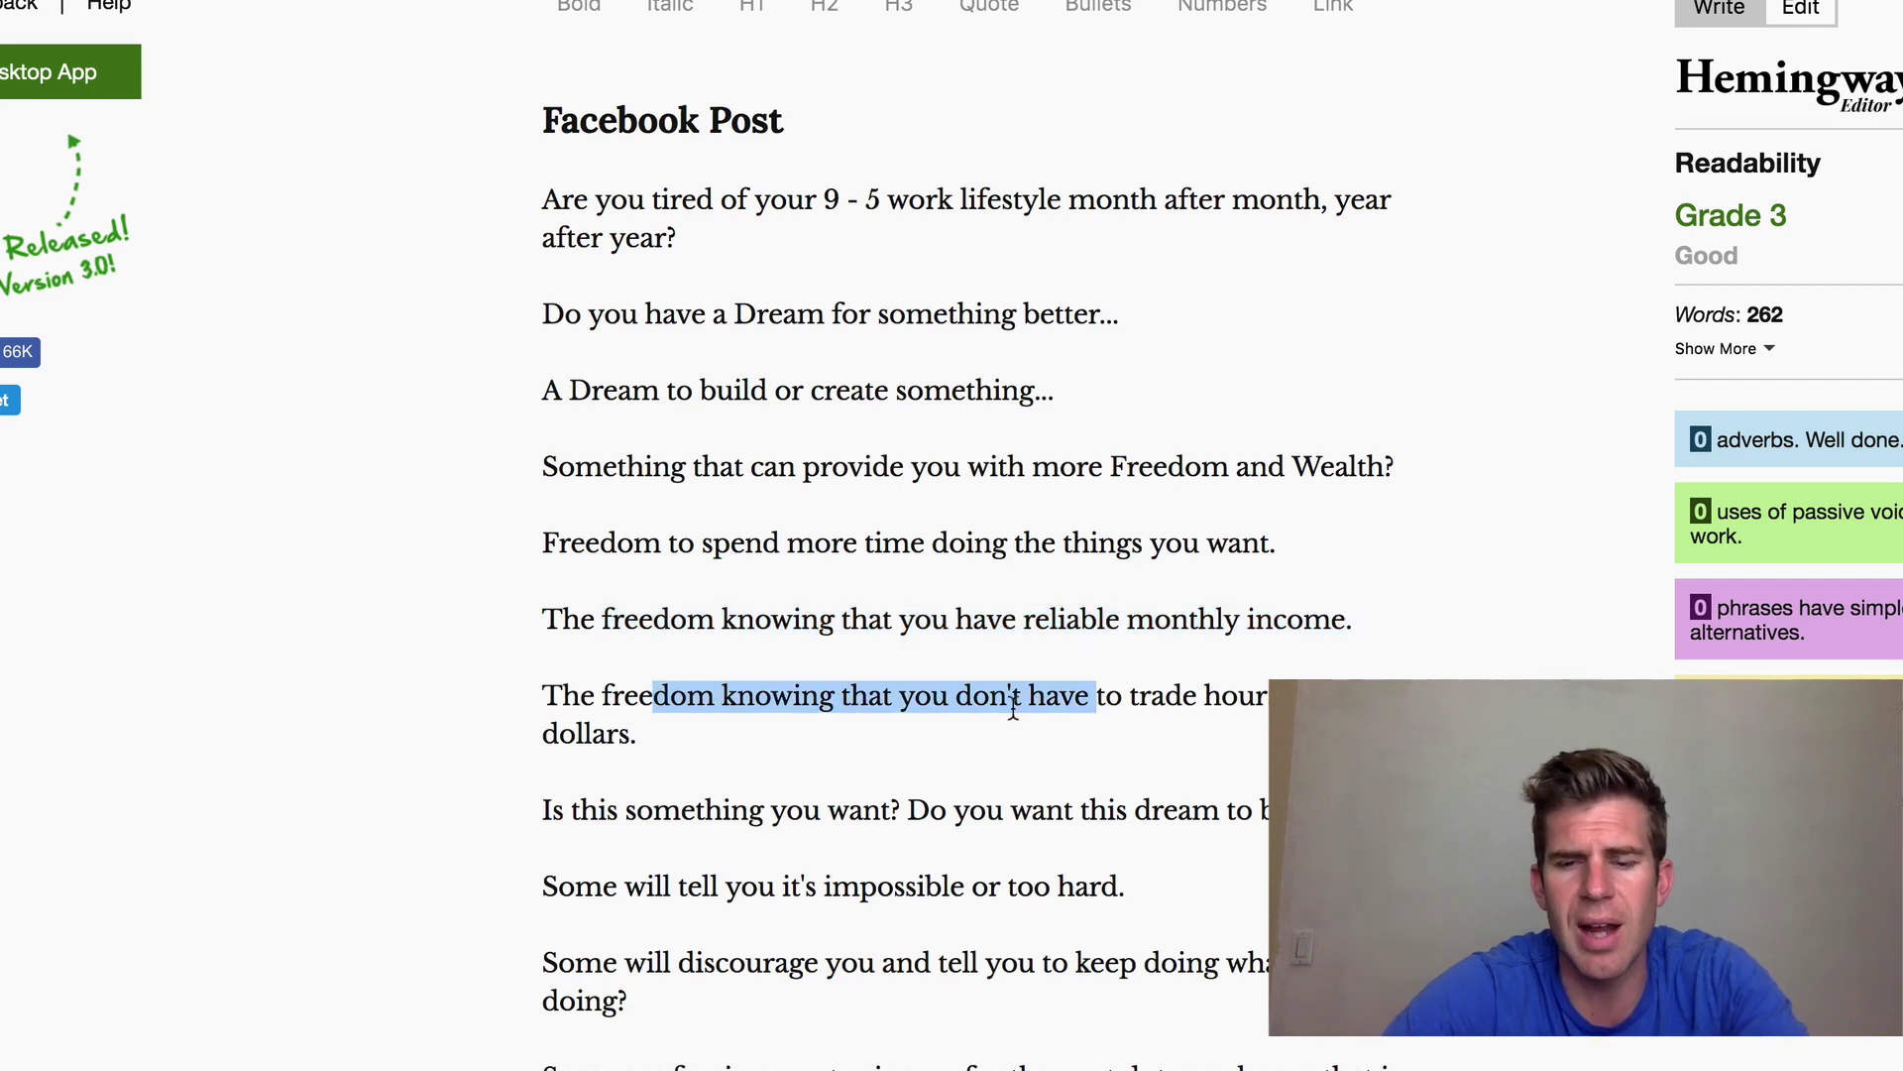
pyautogui.moveTo(553, 813); pyautogui.dragTo(786, 811)
pyautogui.moveTo(992, 813); pyautogui.dragTo(1279, 813)
pyautogui.scroll(-2, 968, 555)
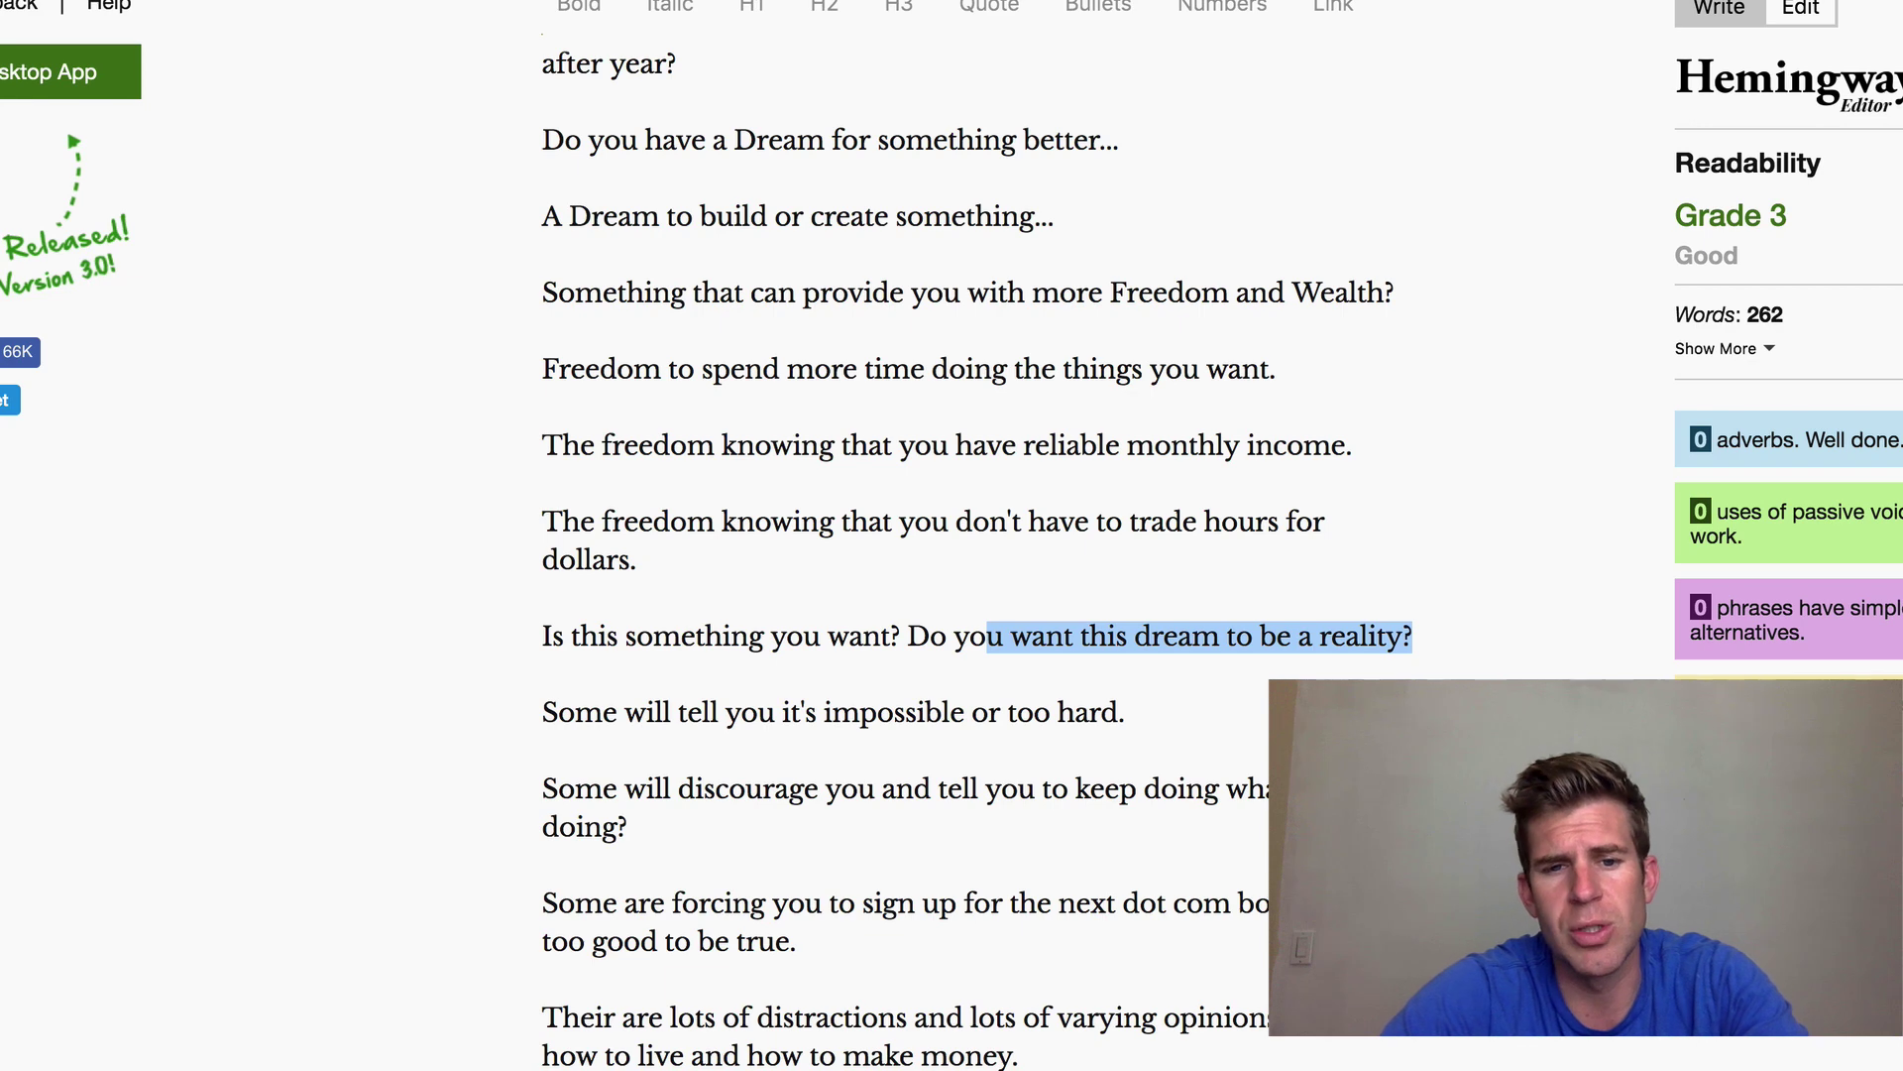
pyautogui.moveTo(961, 790); pyautogui.dragTo(905, 808)
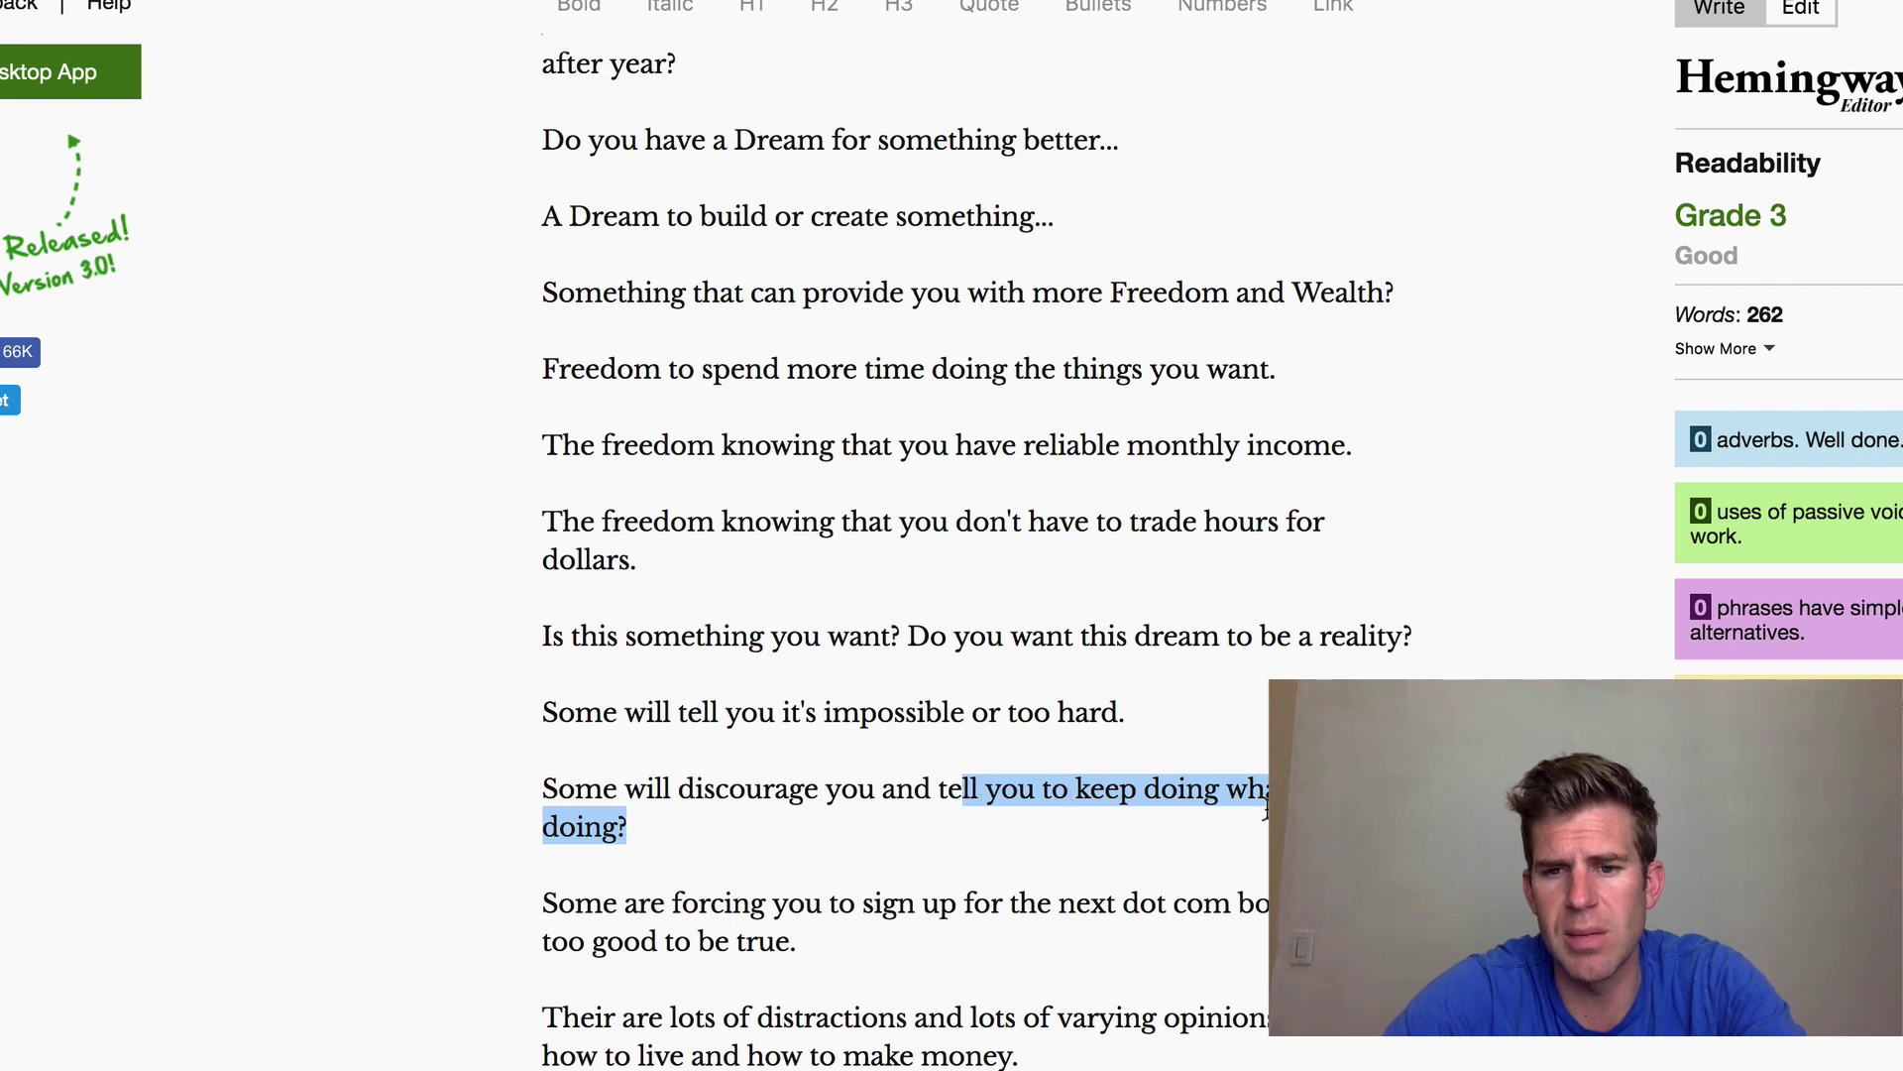
pyautogui.moveTo(625, 904); pyautogui.dragTo(1054, 931)
pyautogui.scroll(-3, 1055, 937)
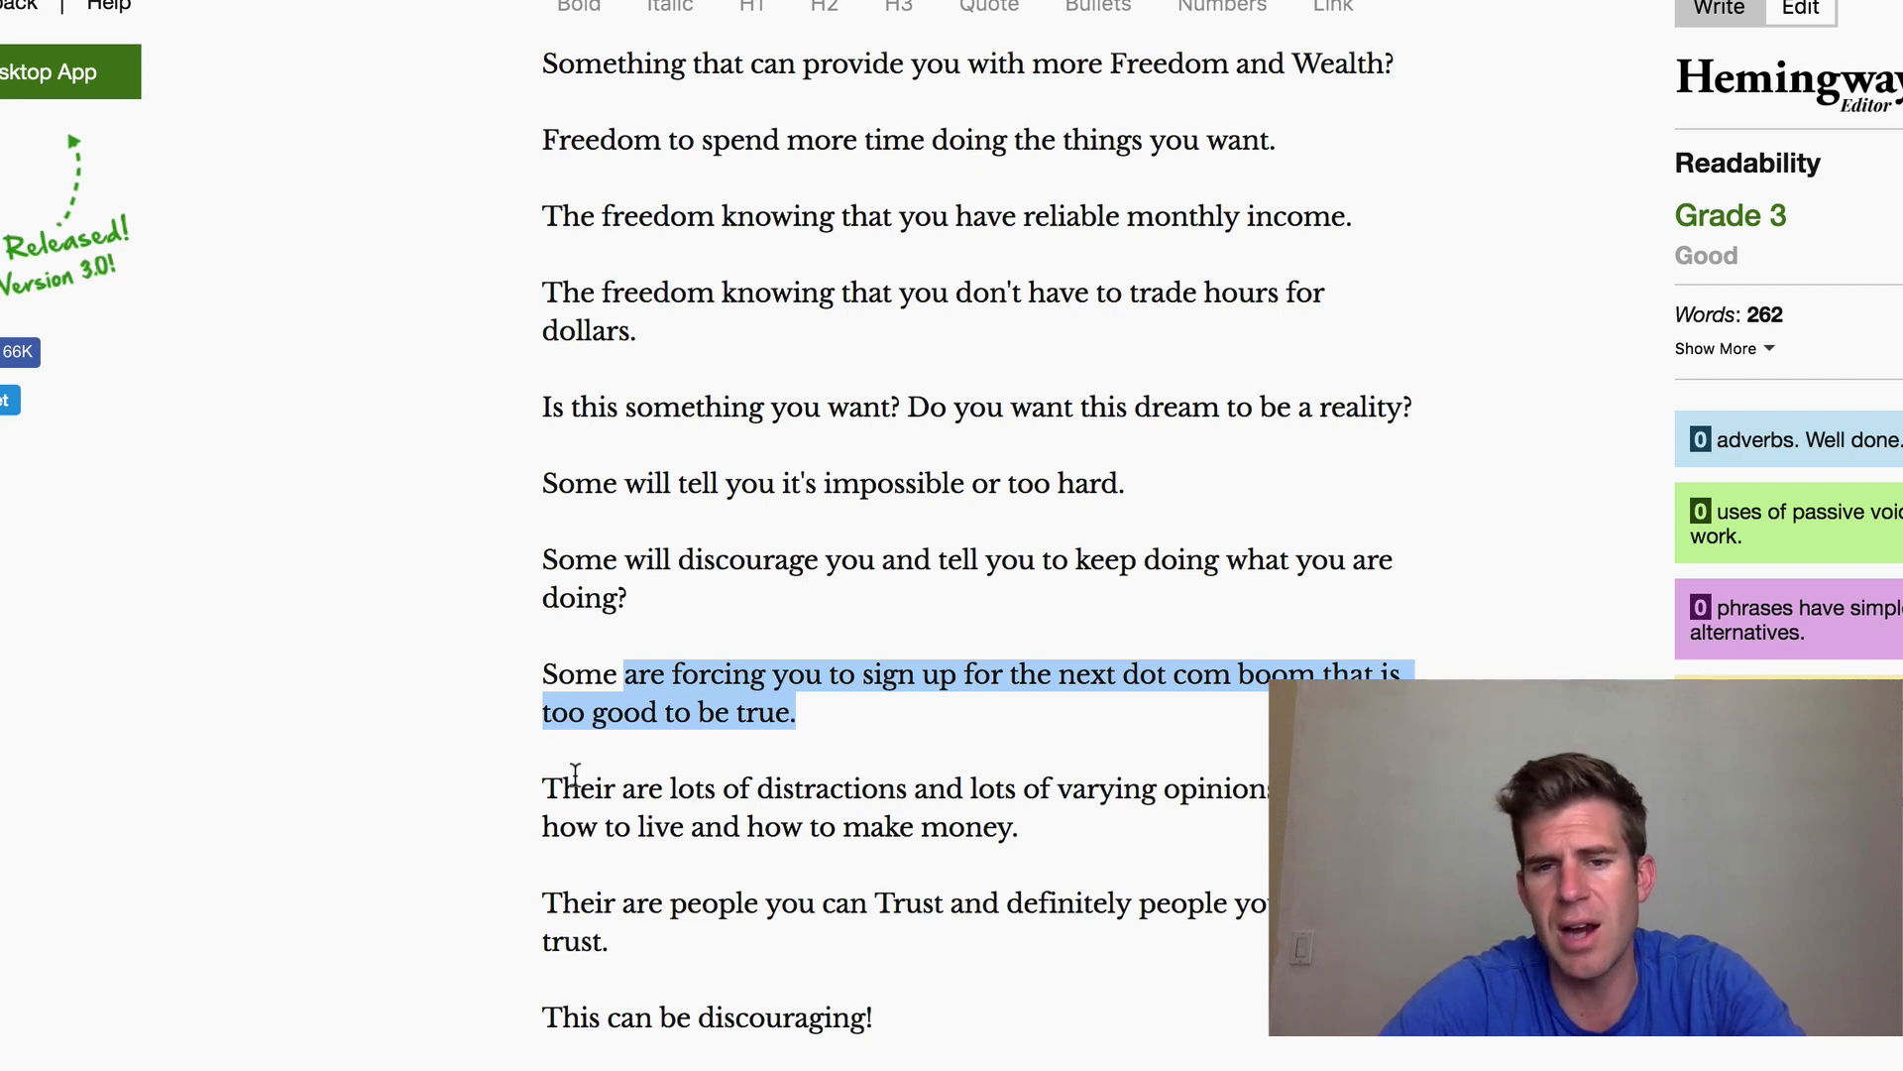
pyautogui.click(776, 773)
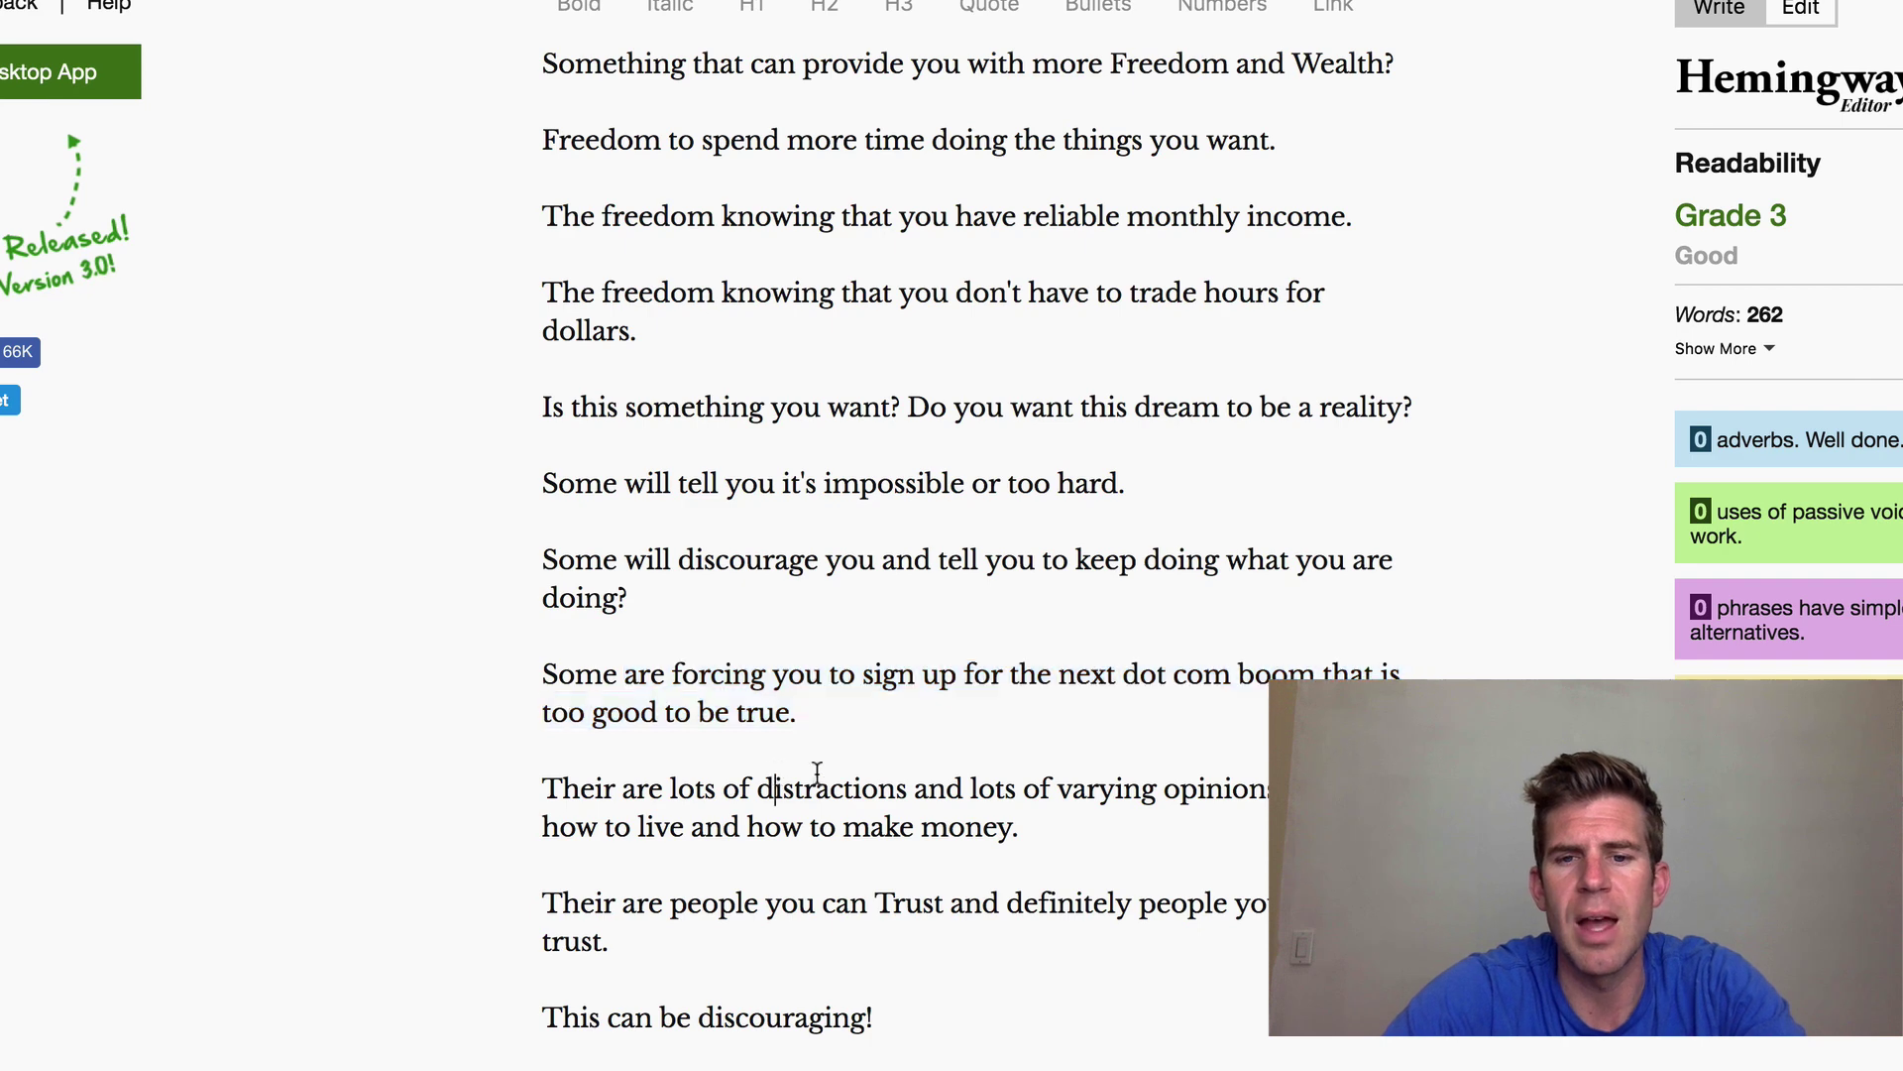
pyautogui.moveTo(817, 773); pyautogui.dragTo(1228, 821)
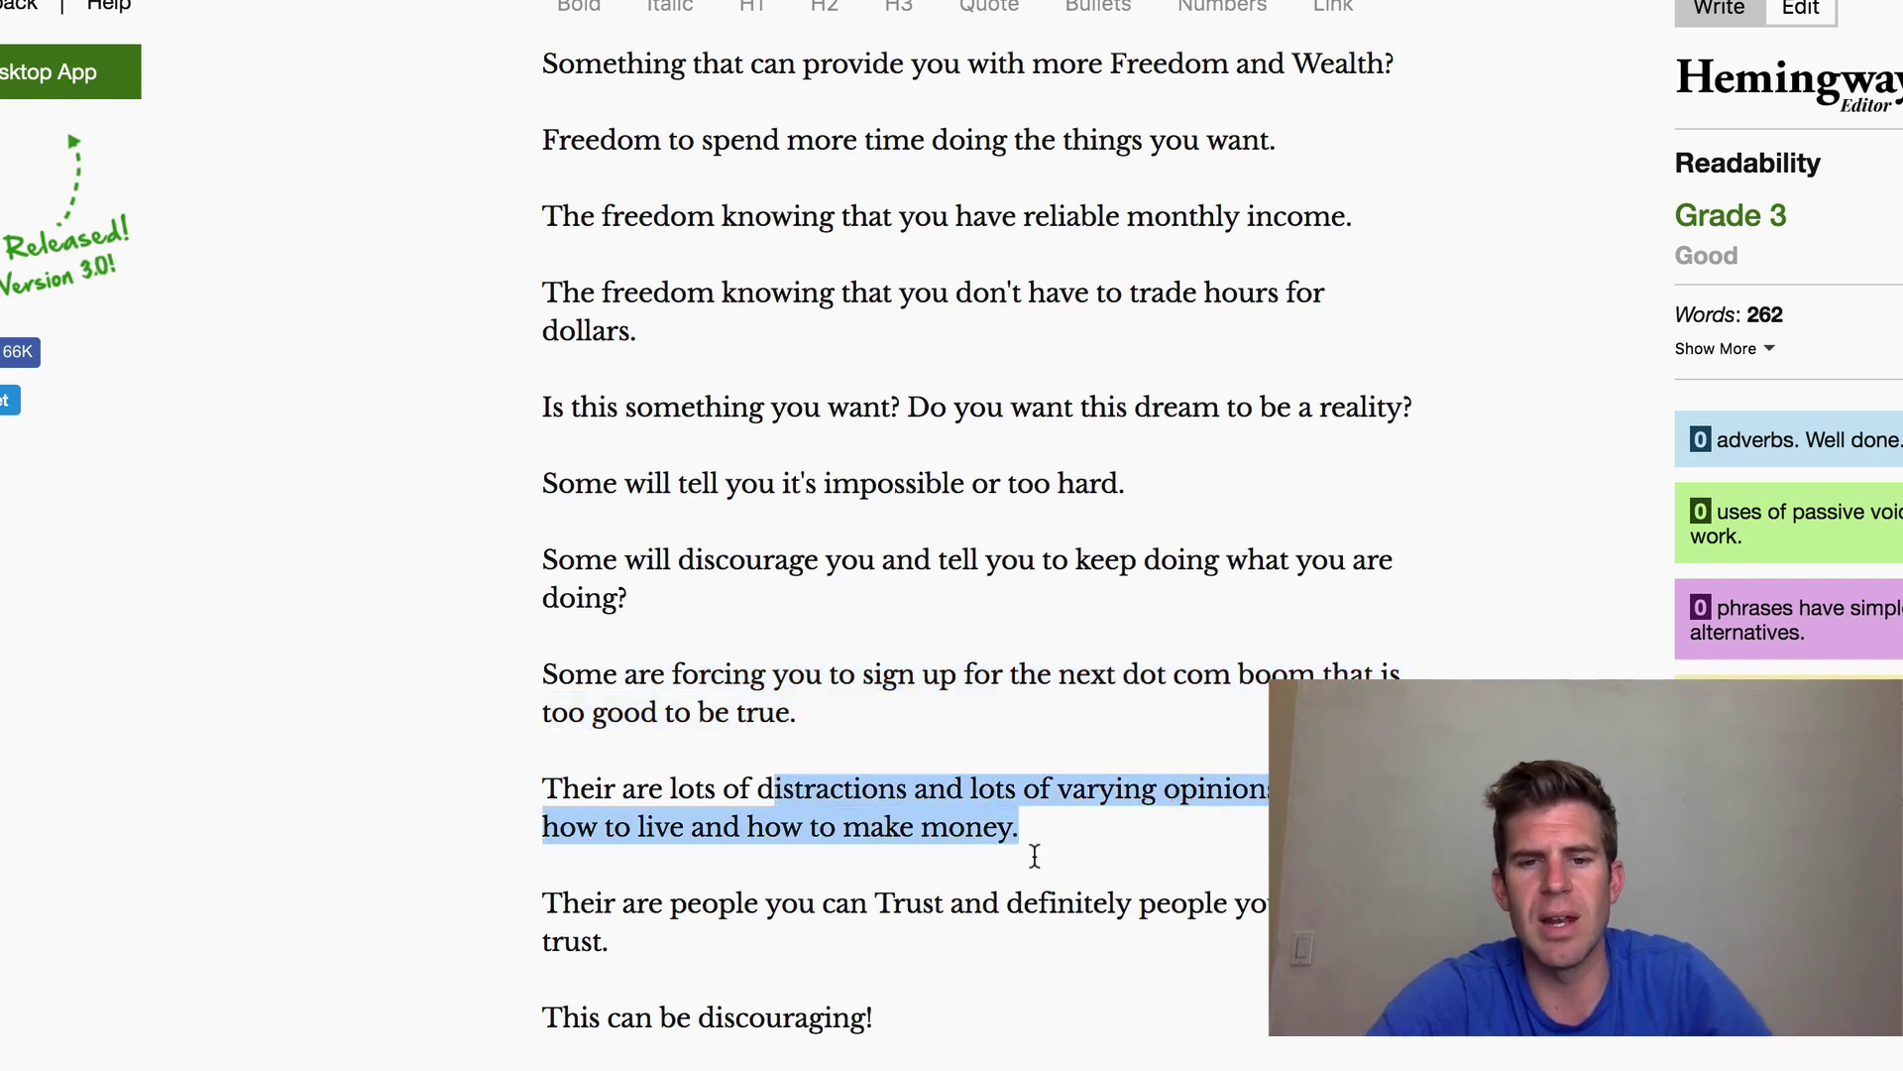
pyautogui.scroll(-2, 1034, 854)
pyautogui.moveTo(700, 782); pyautogui.dragTo(1078, 801)
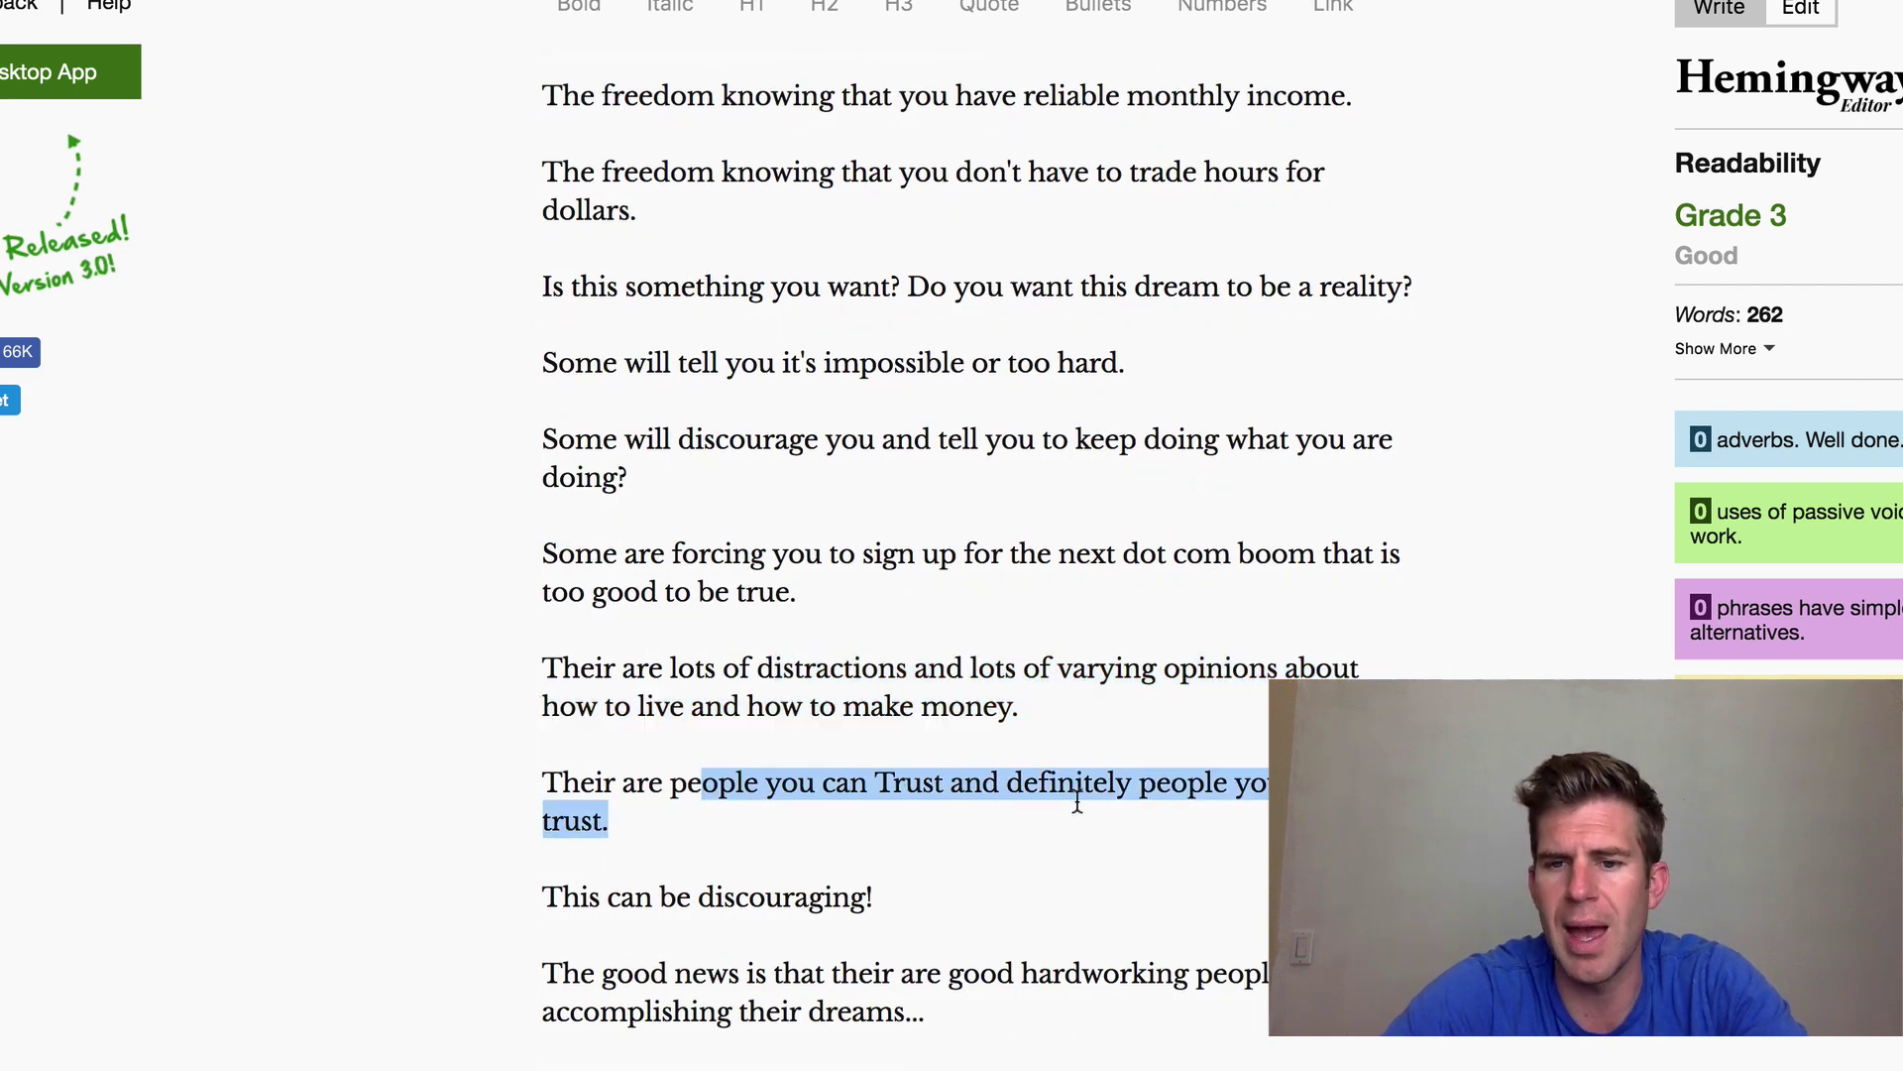
pyautogui.moveTo(568, 889); pyautogui.dragTo(809, 879)
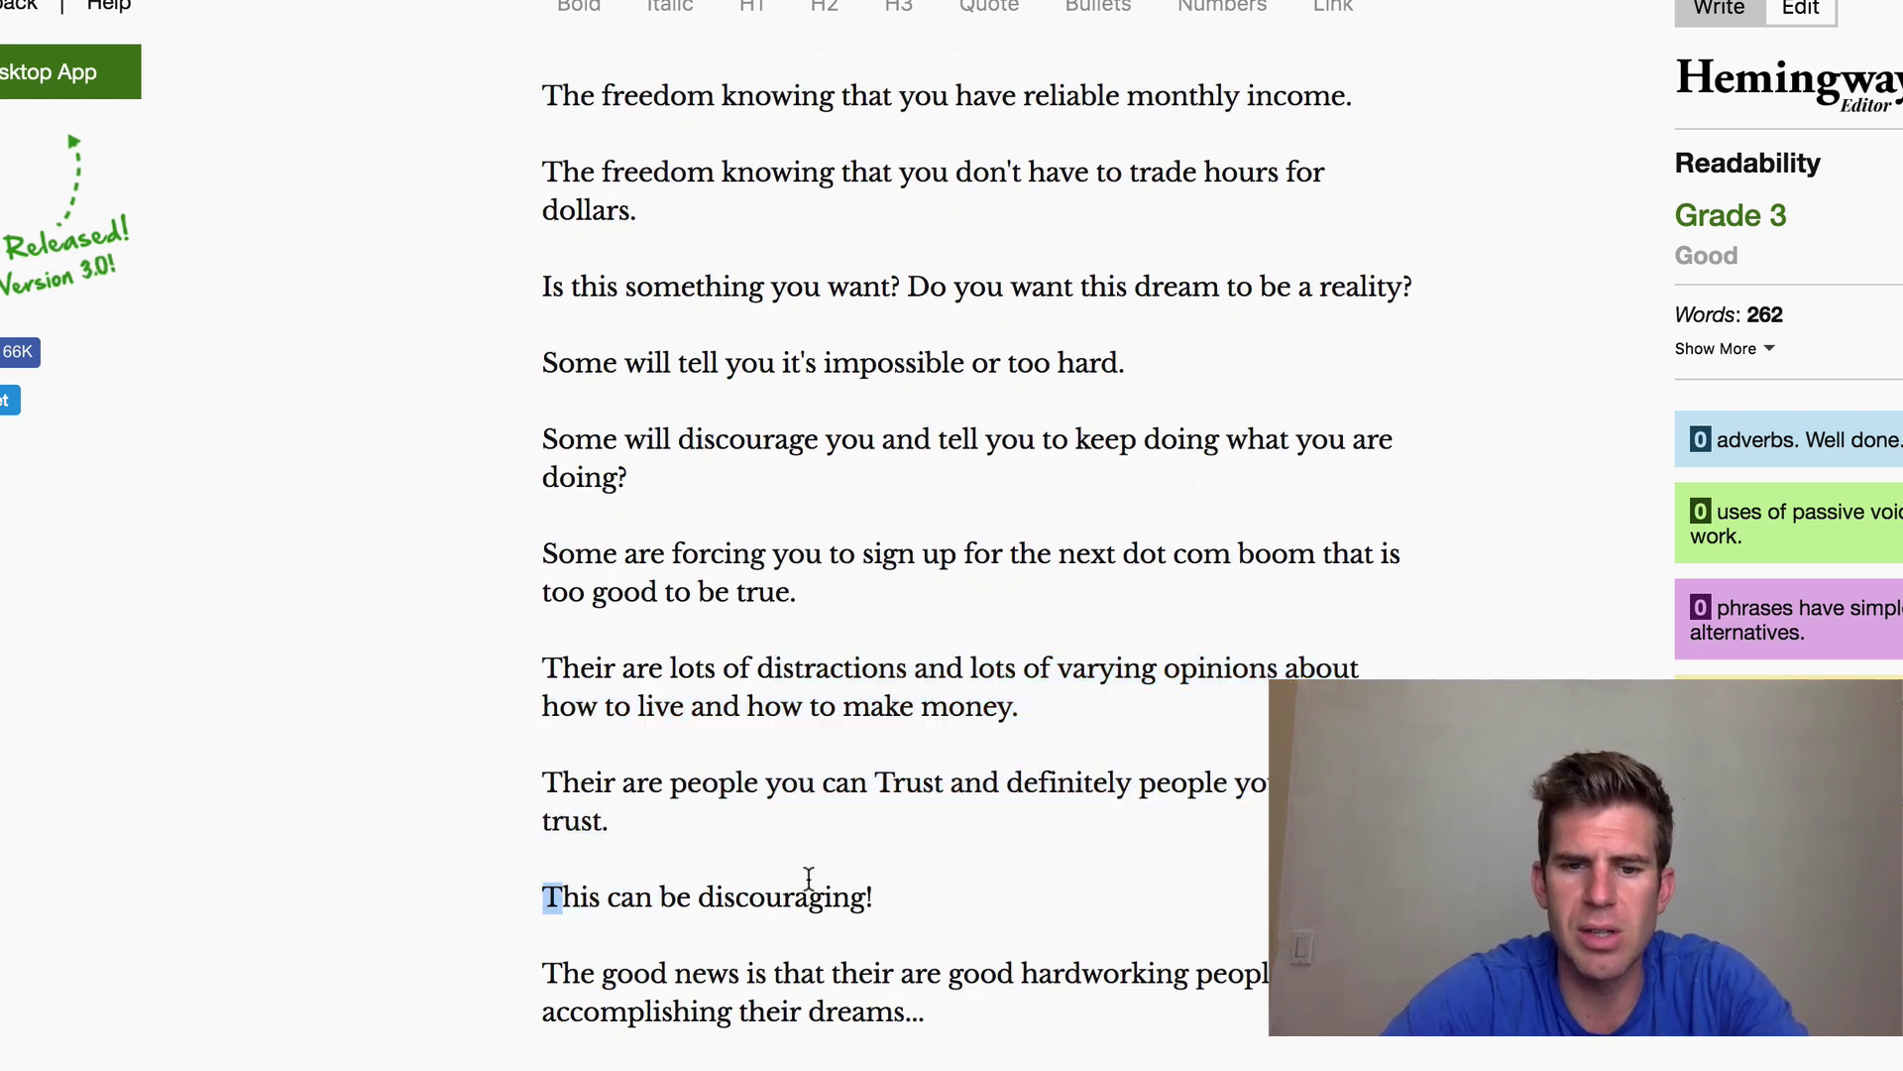
pyautogui.scroll(-3, 809, 879)
pyautogui.moveTo(748, 751); pyautogui.dragTo(1010, 780)
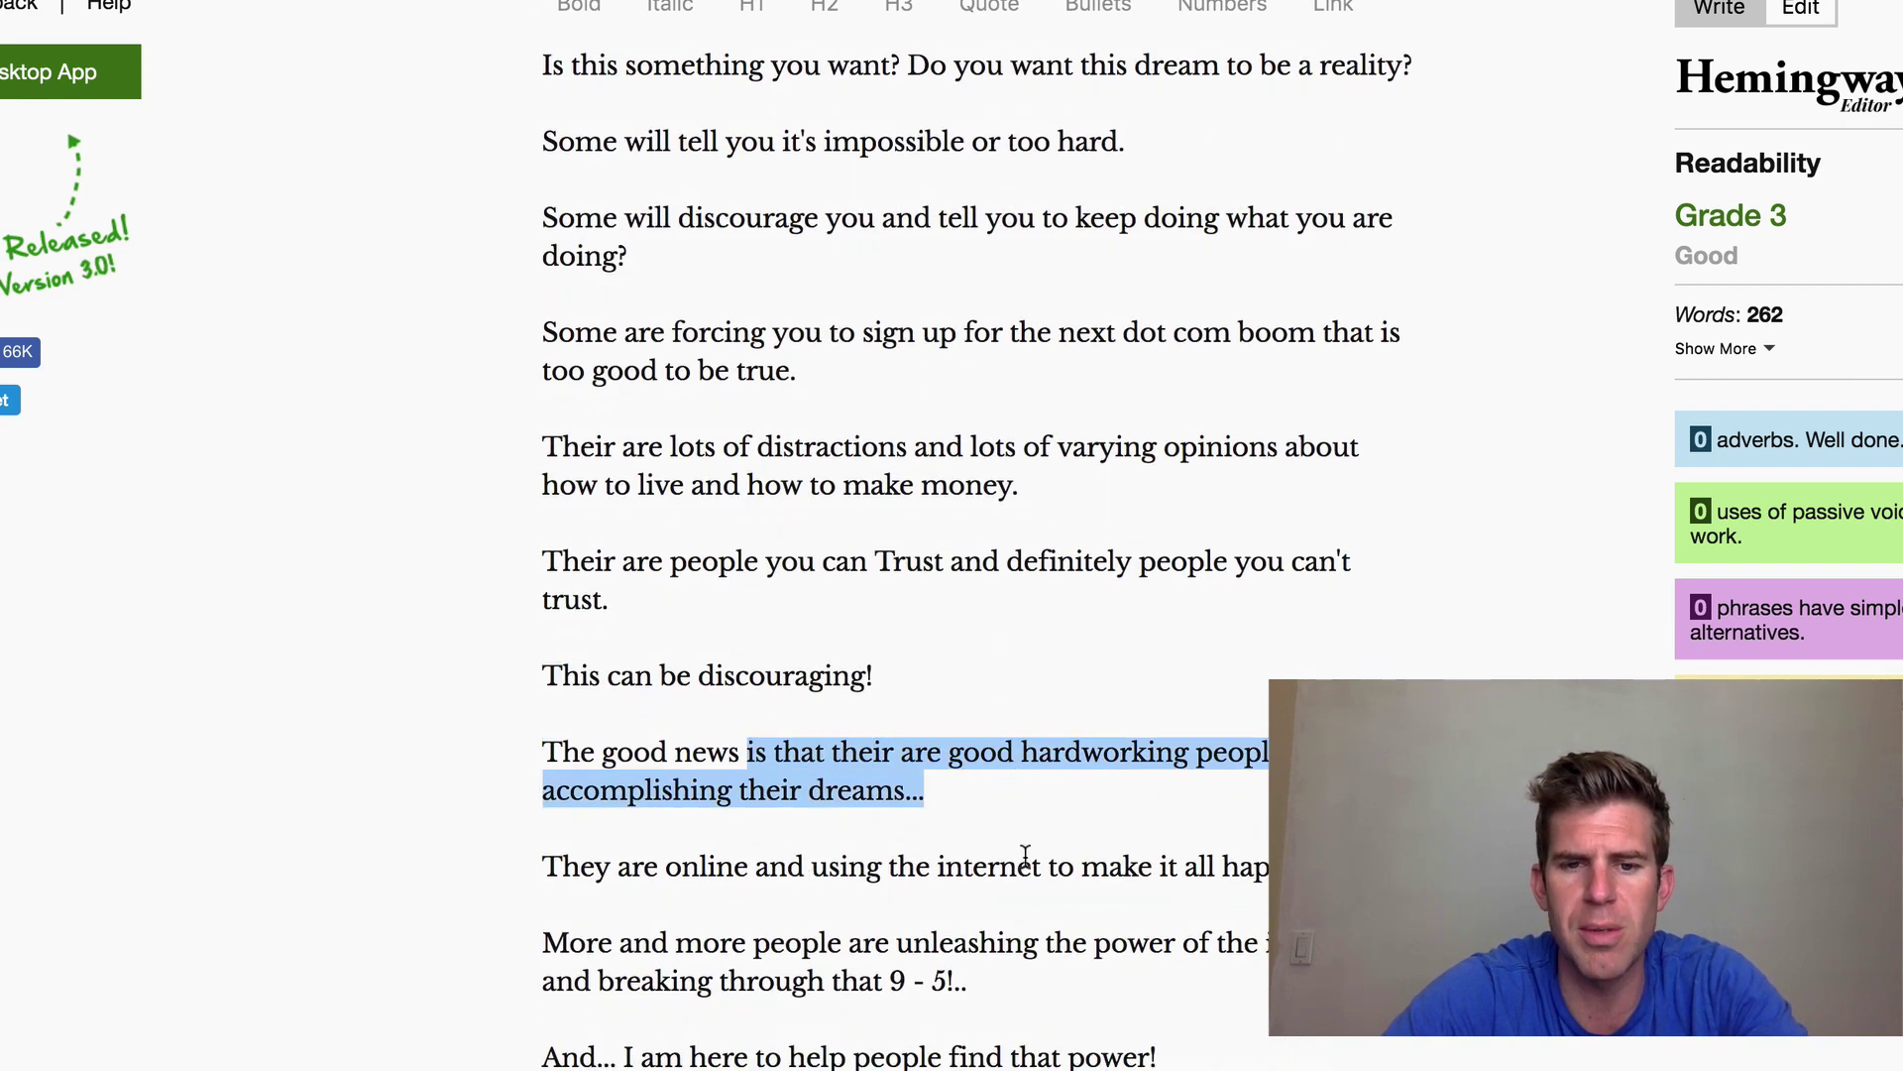
pyautogui.scroll(-5, 1026, 856)
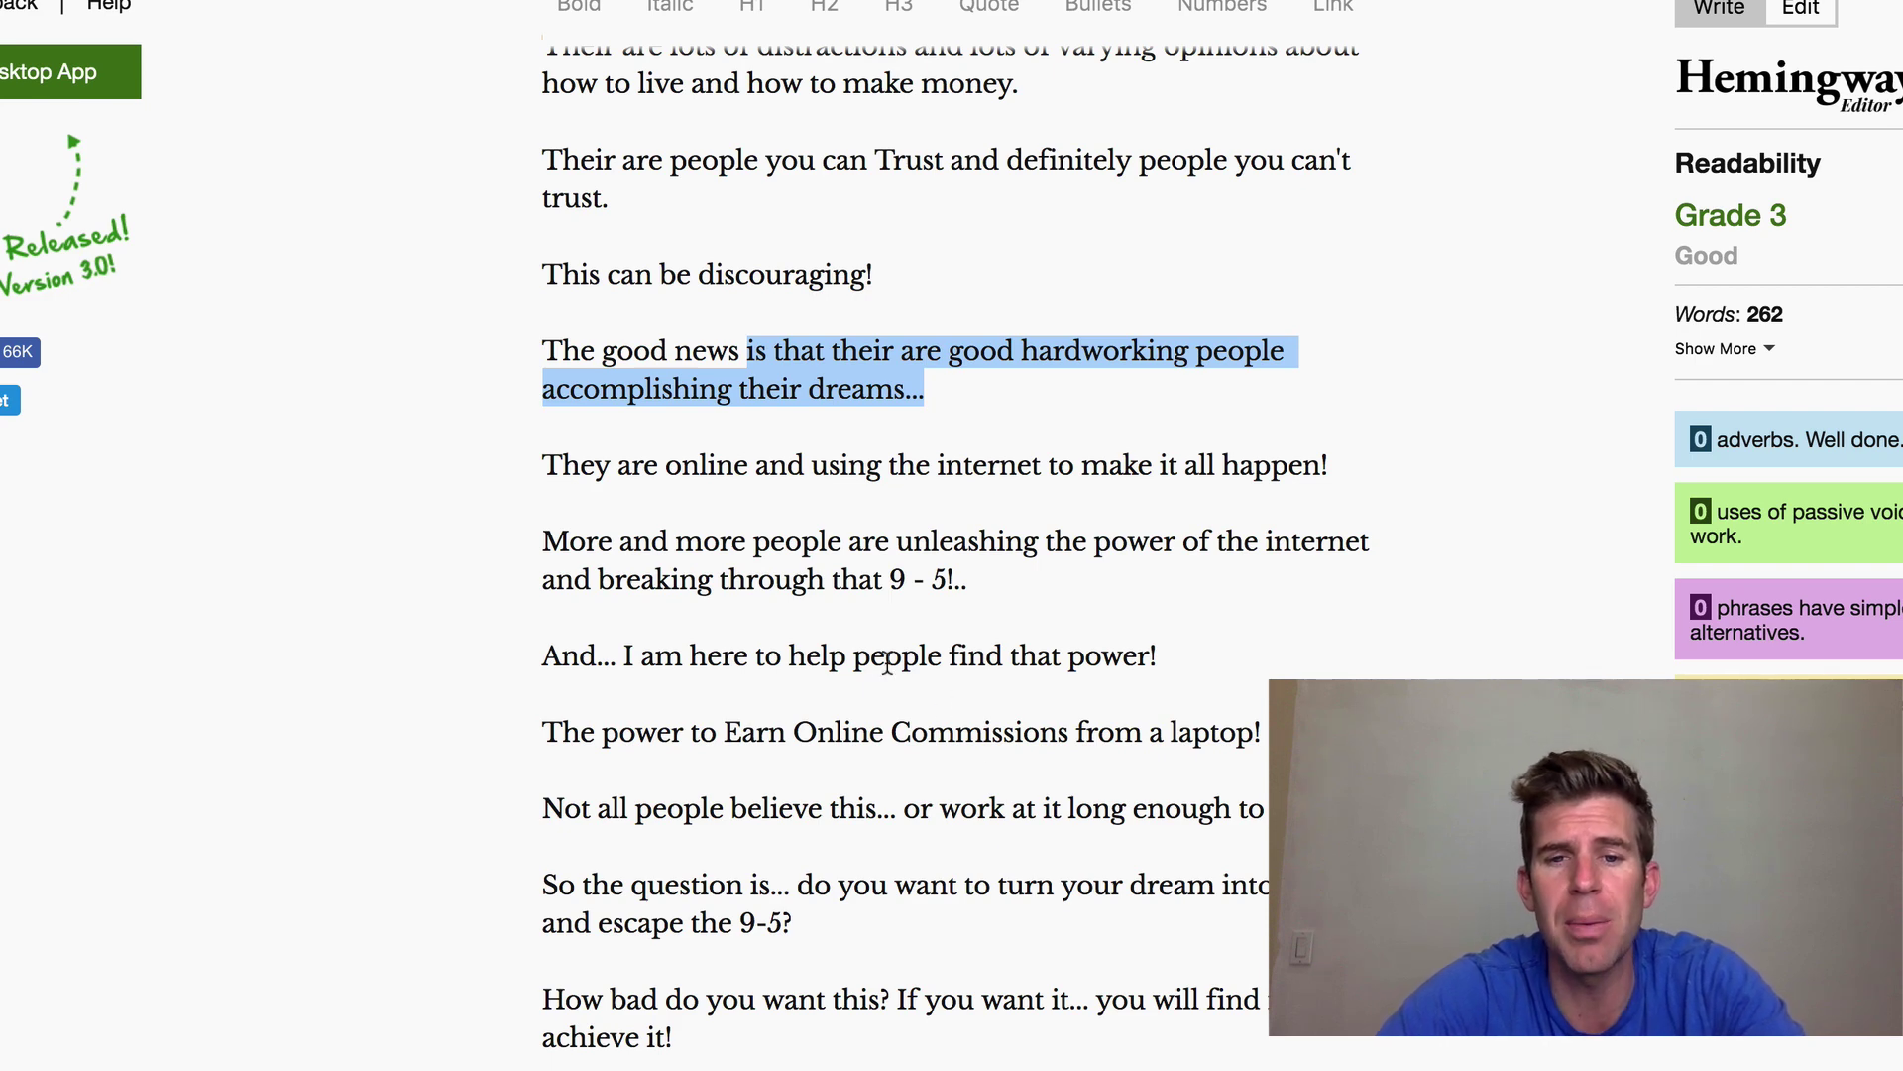
pyautogui.moveTo(871, 657); pyautogui.dragTo(1157, 677)
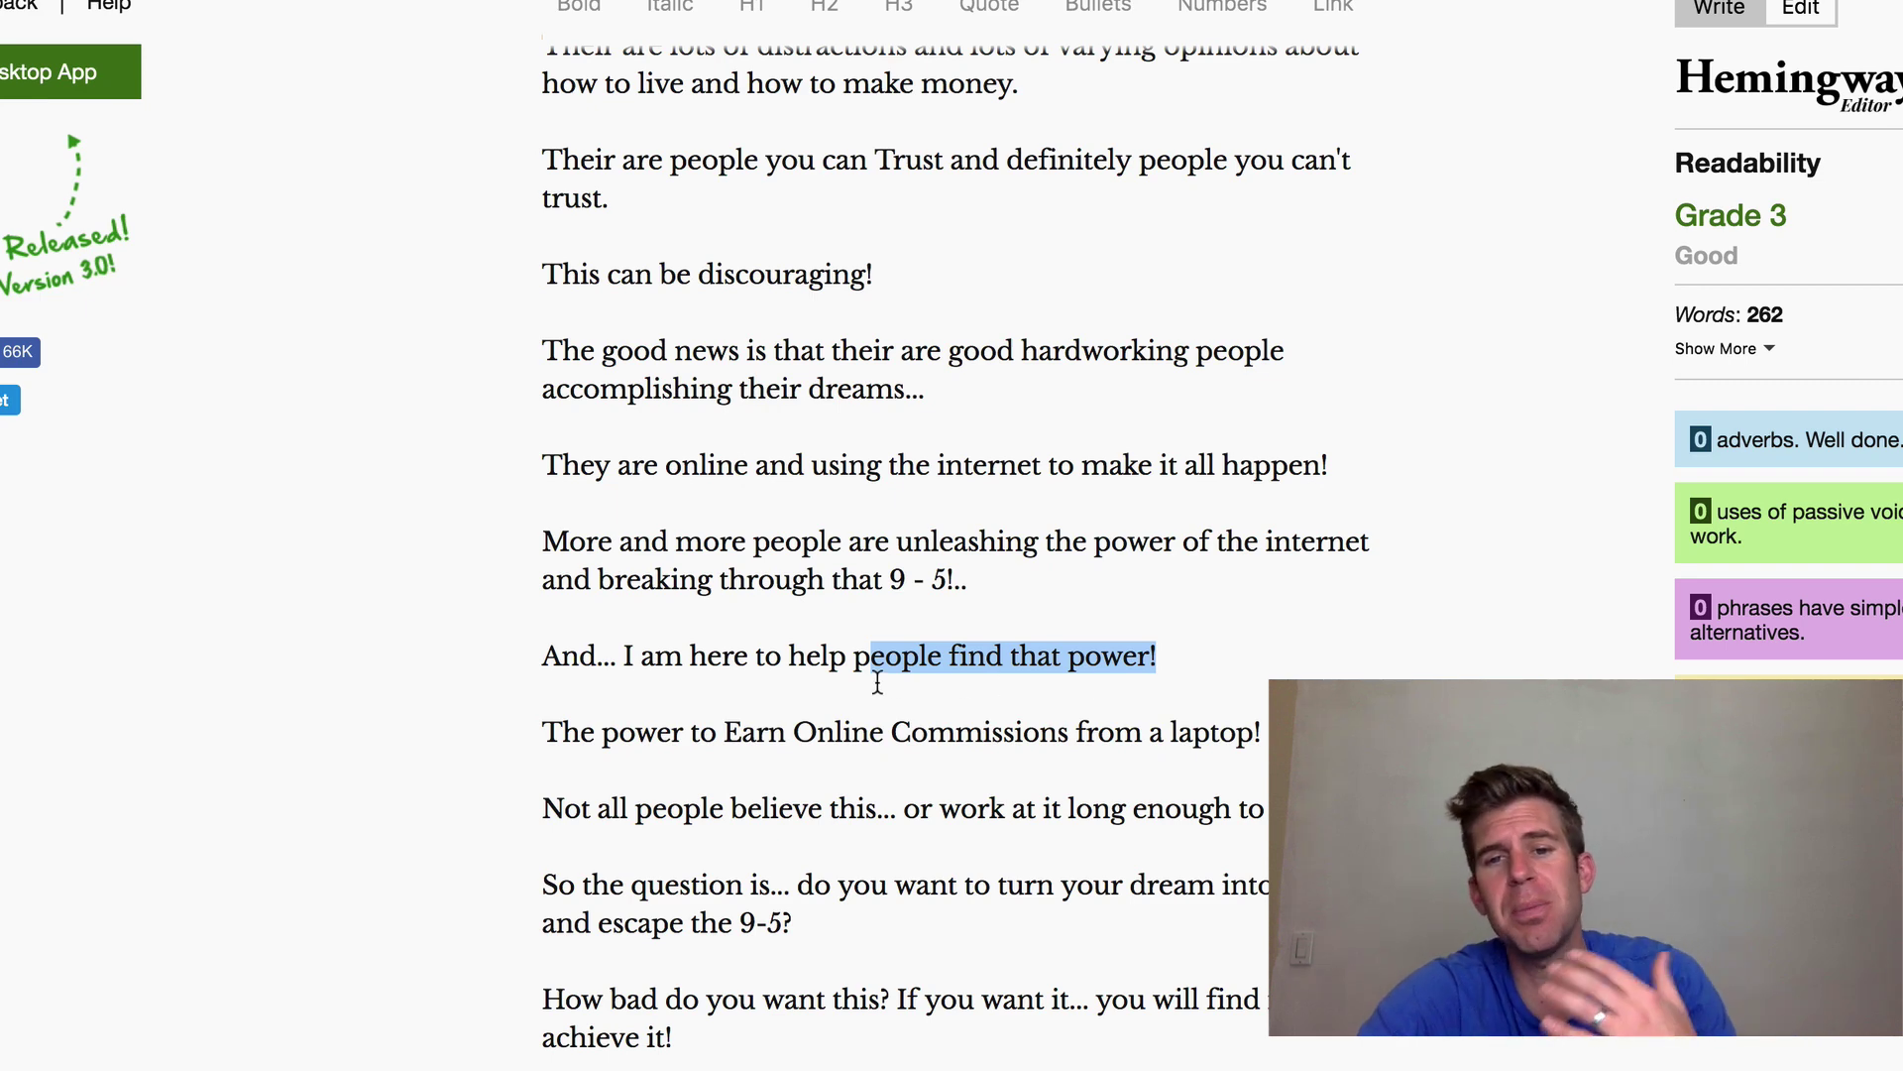
pyautogui.moveTo(580, 732); pyautogui.dragTo(932, 735)
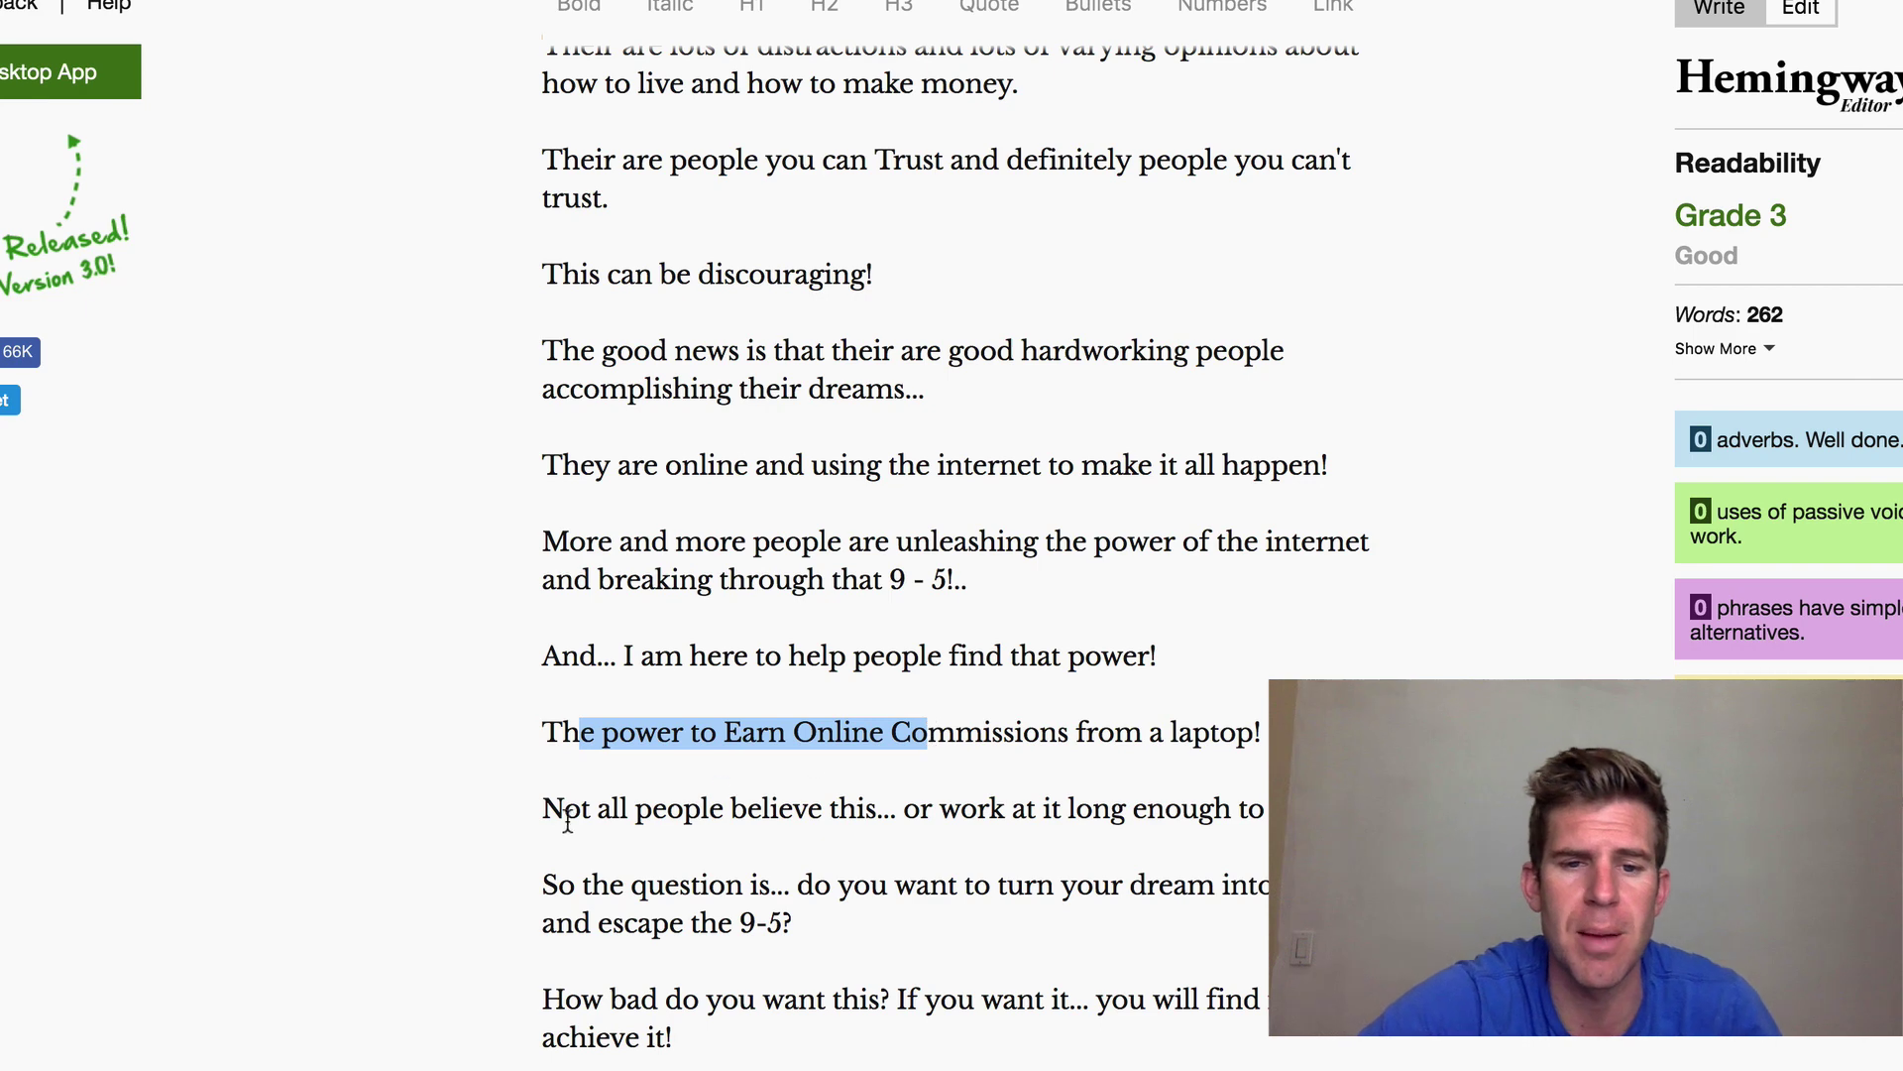
pyautogui.moveTo(559, 806); pyautogui.dragTo(1097, 838)
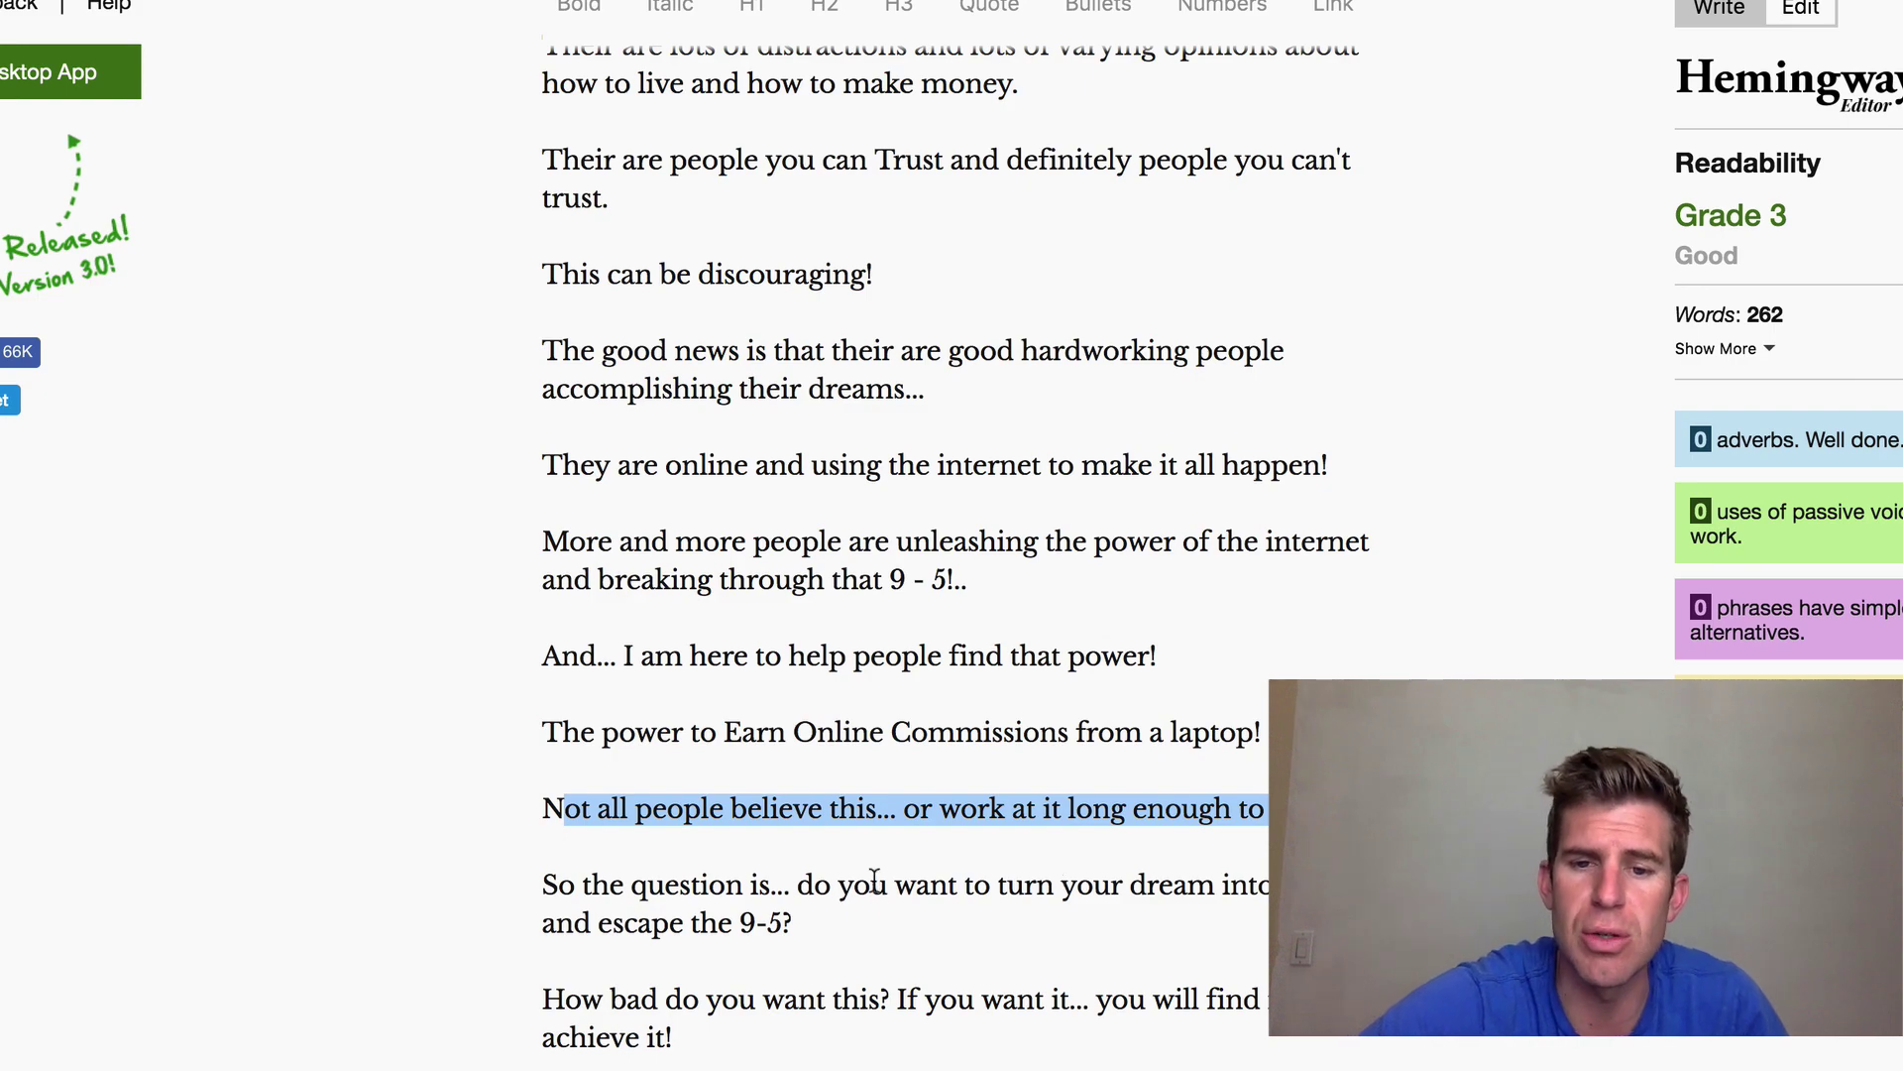
pyautogui.moveTo(875, 882); pyautogui.dragTo(1230, 922)
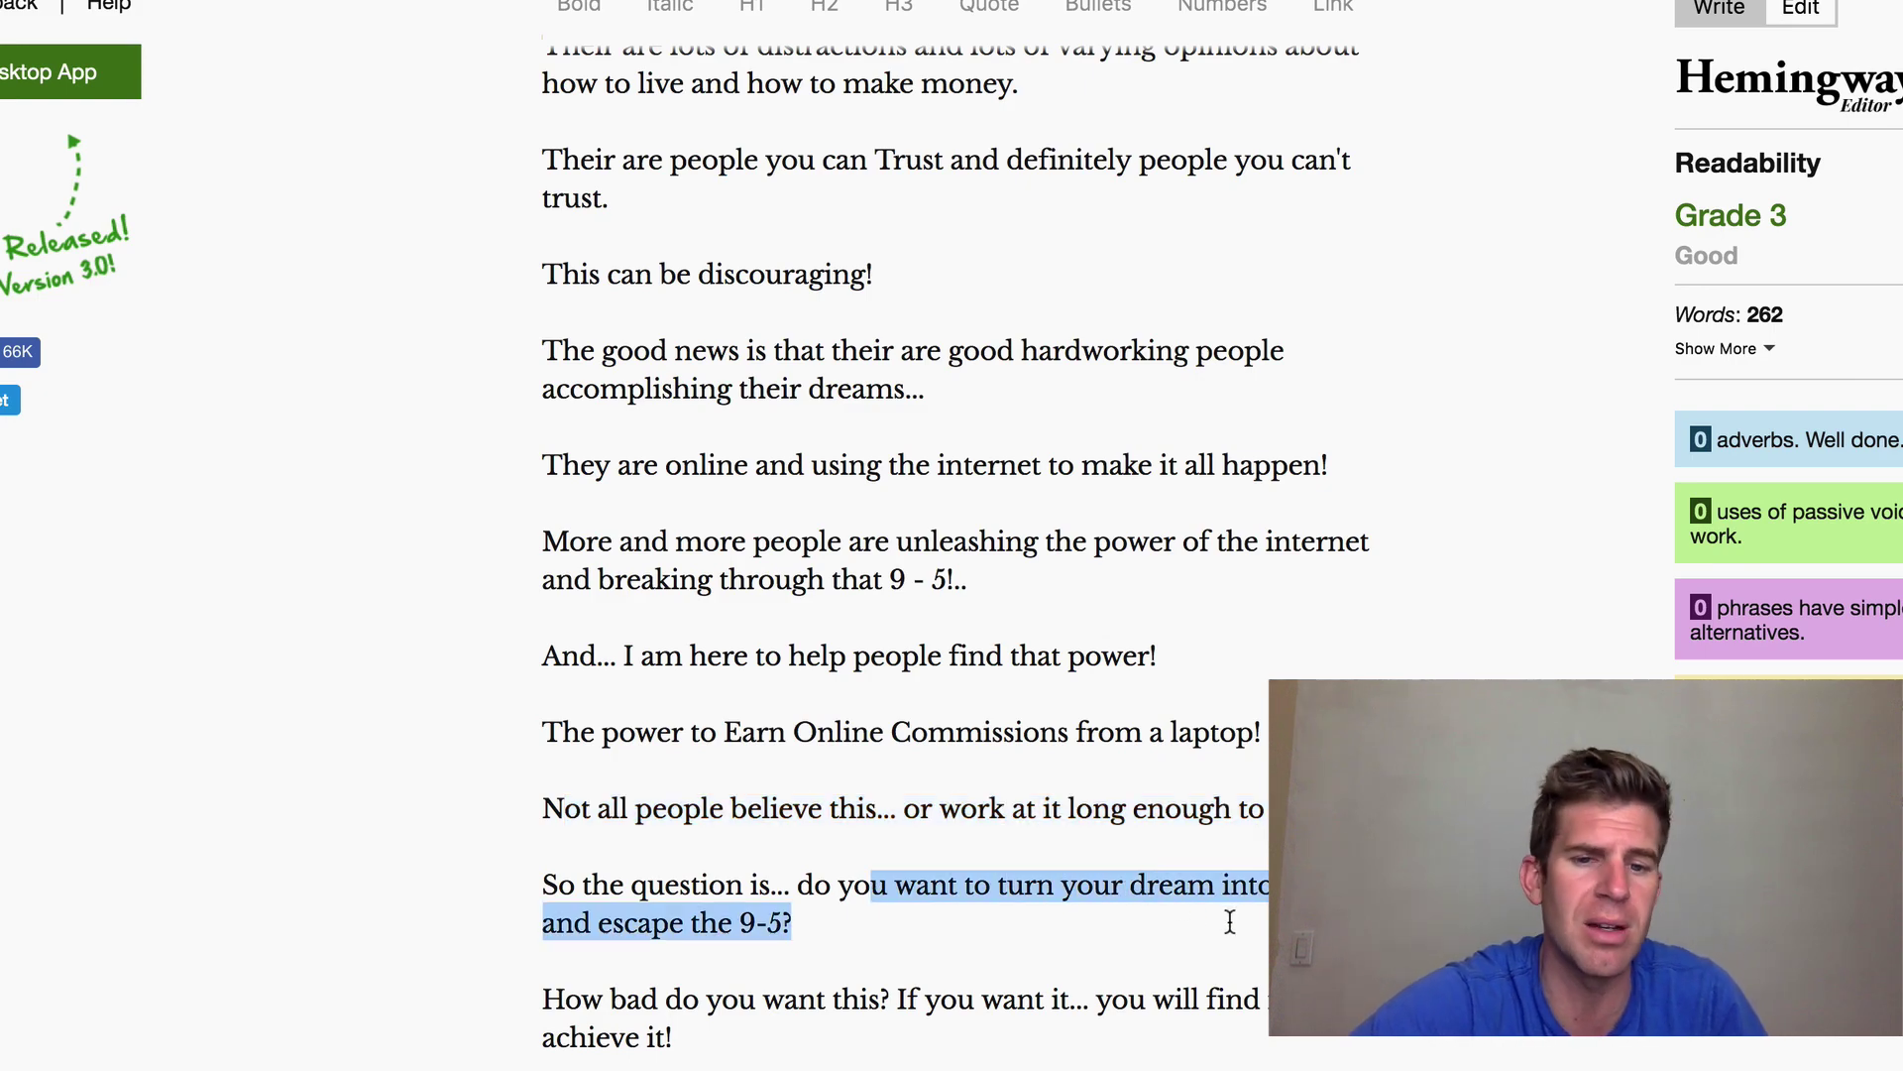
pyautogui.scroll(-3, 1229, 922)
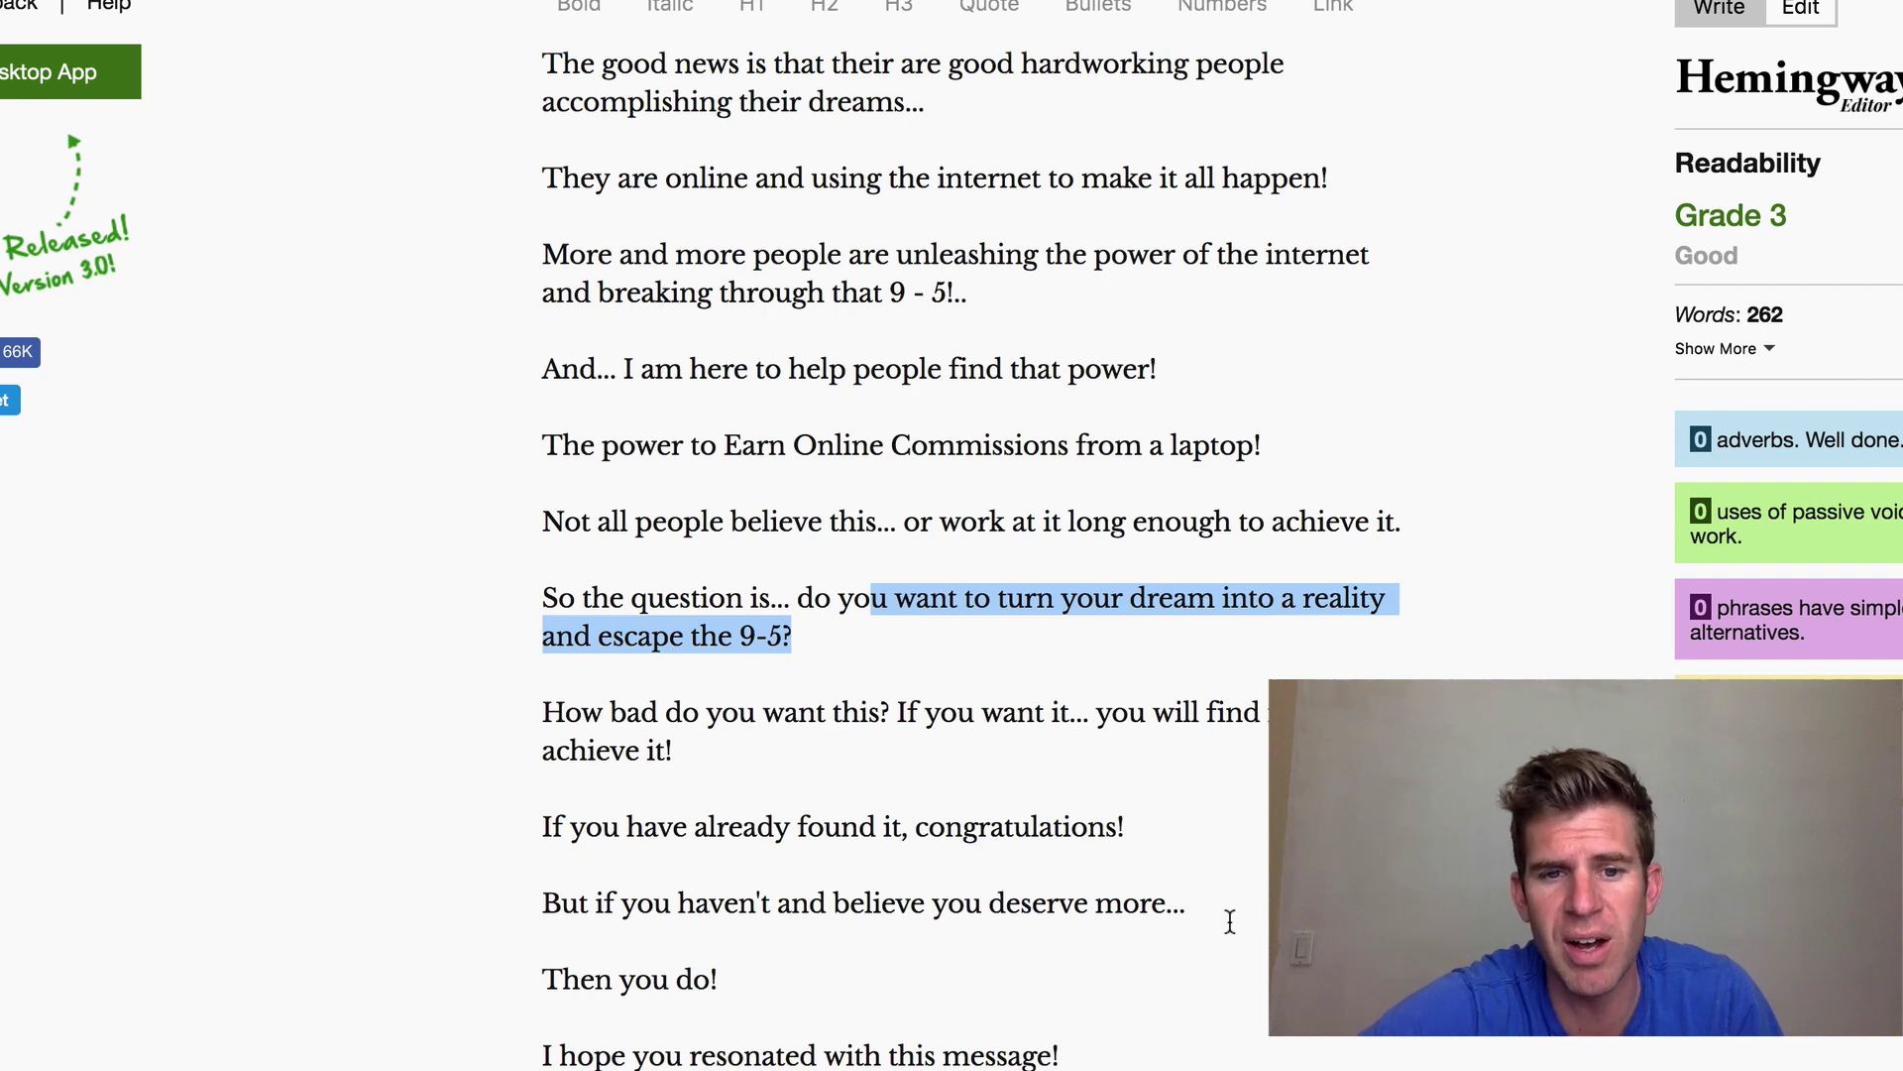
pyautogui.moveTo(547, 819); pyautogui.dragTo(1046, 884)
pyautogui.moveTo(625, 902); pyautogui.dragTo(1010, 925)
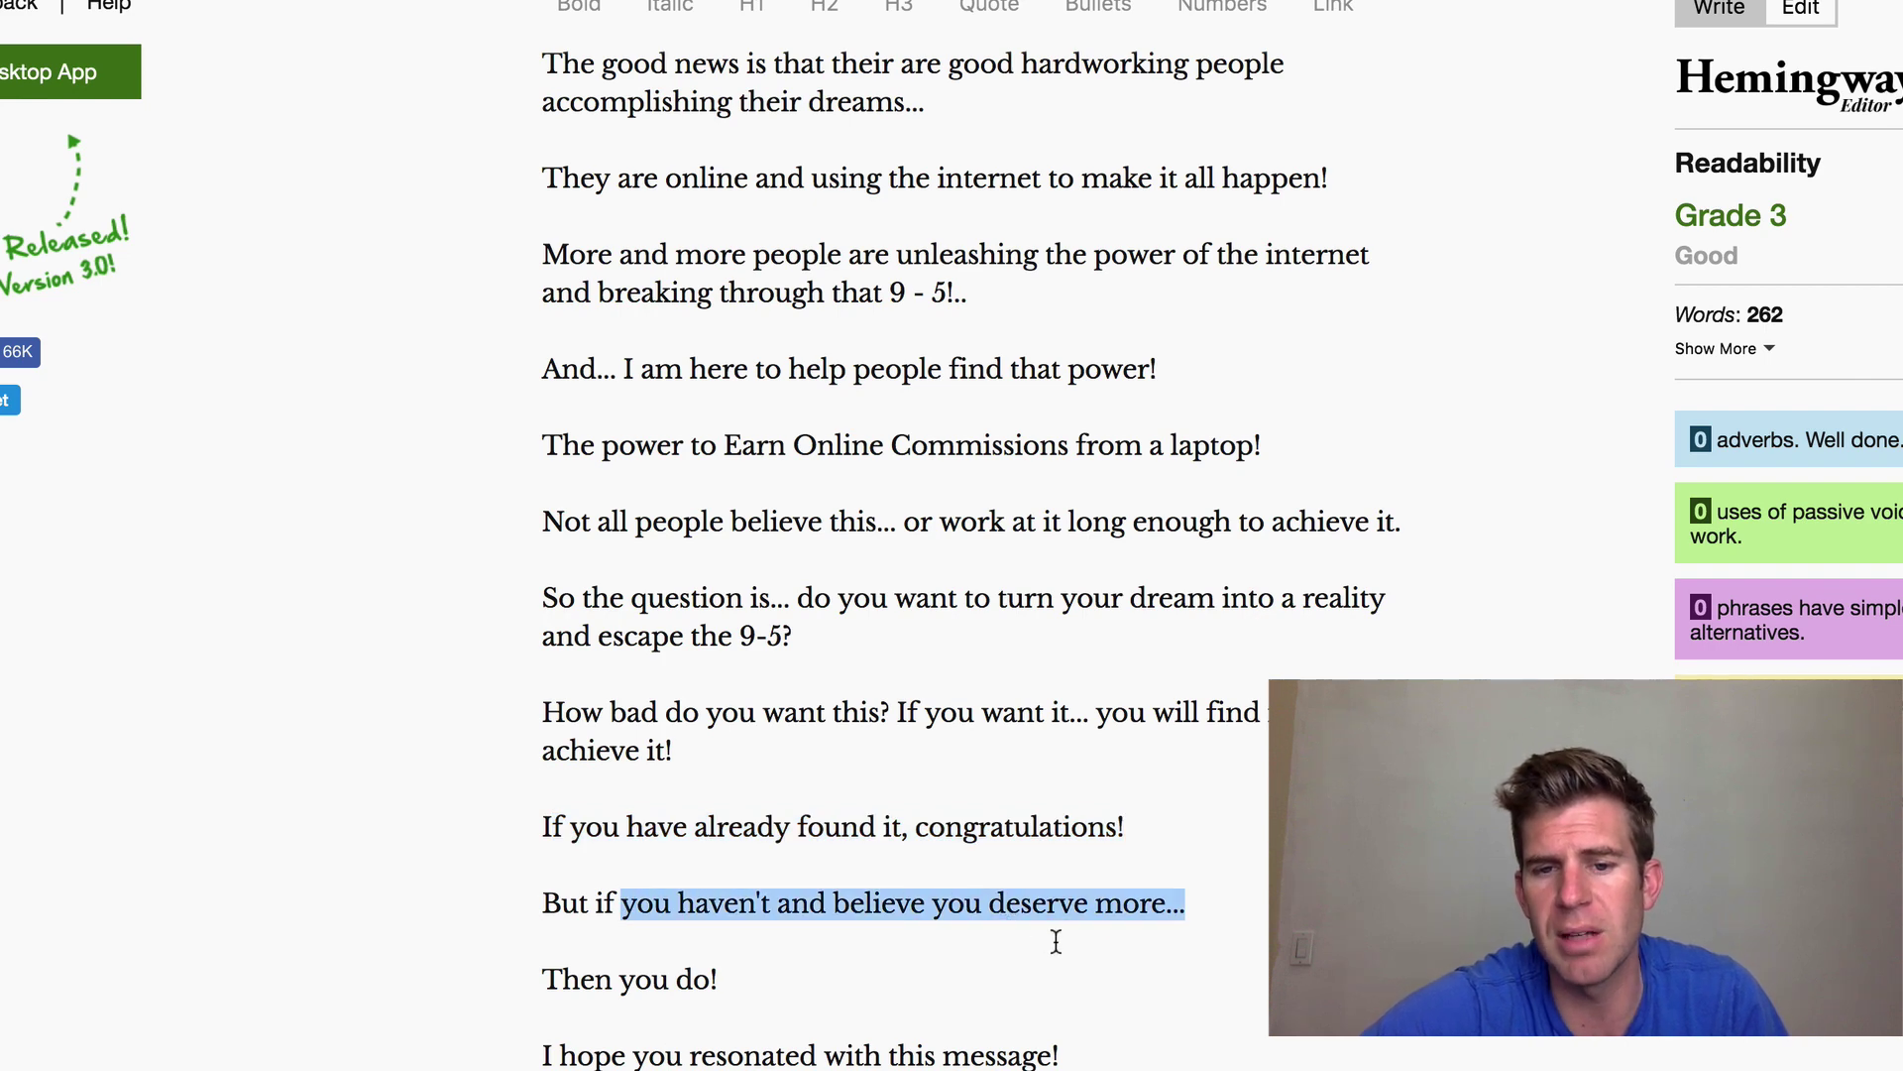
pyautogui.moveTo(562, 979); pyautogui.dragTo(1091, 974)
pyautogui.scroll(-1, 803, 969)
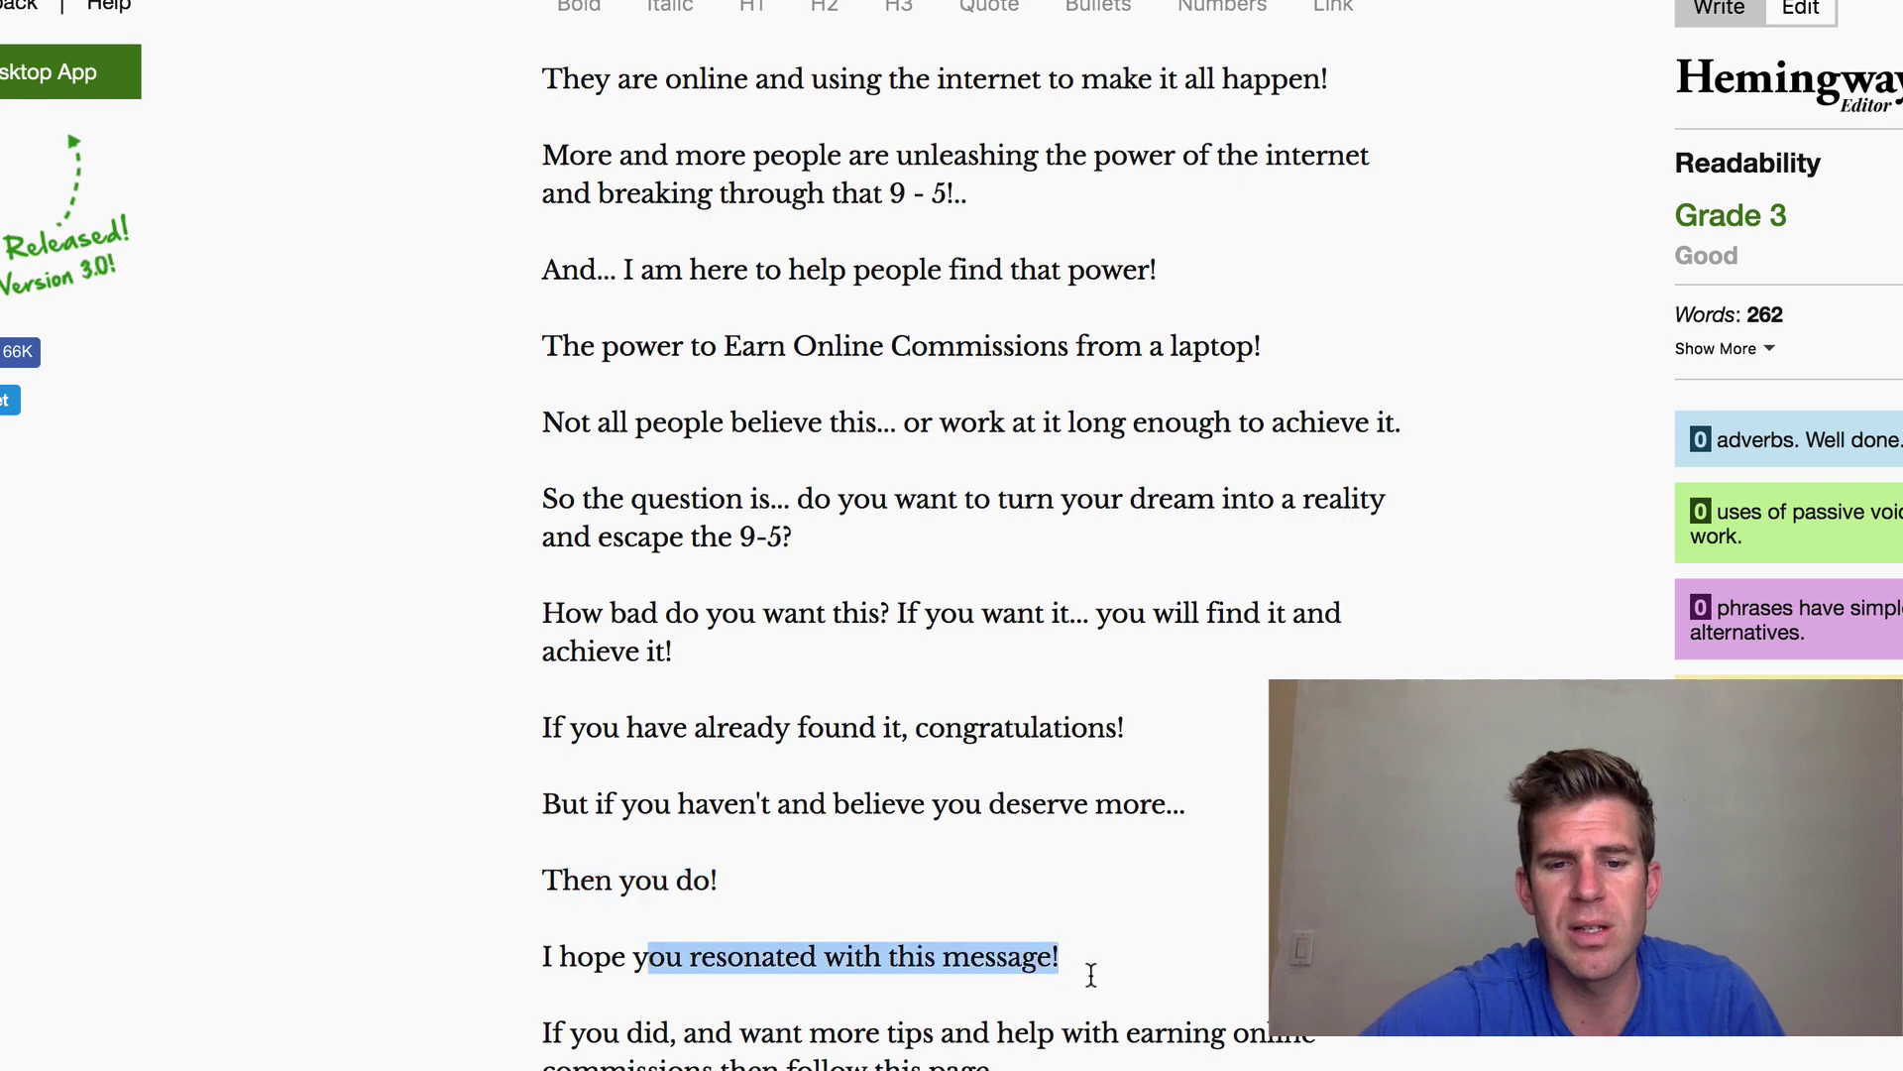
pyautogui.scroll(-1, 1091, 968)
pyautogui.moveTo(572, 931); pyautogui.dragTo(972, 950)
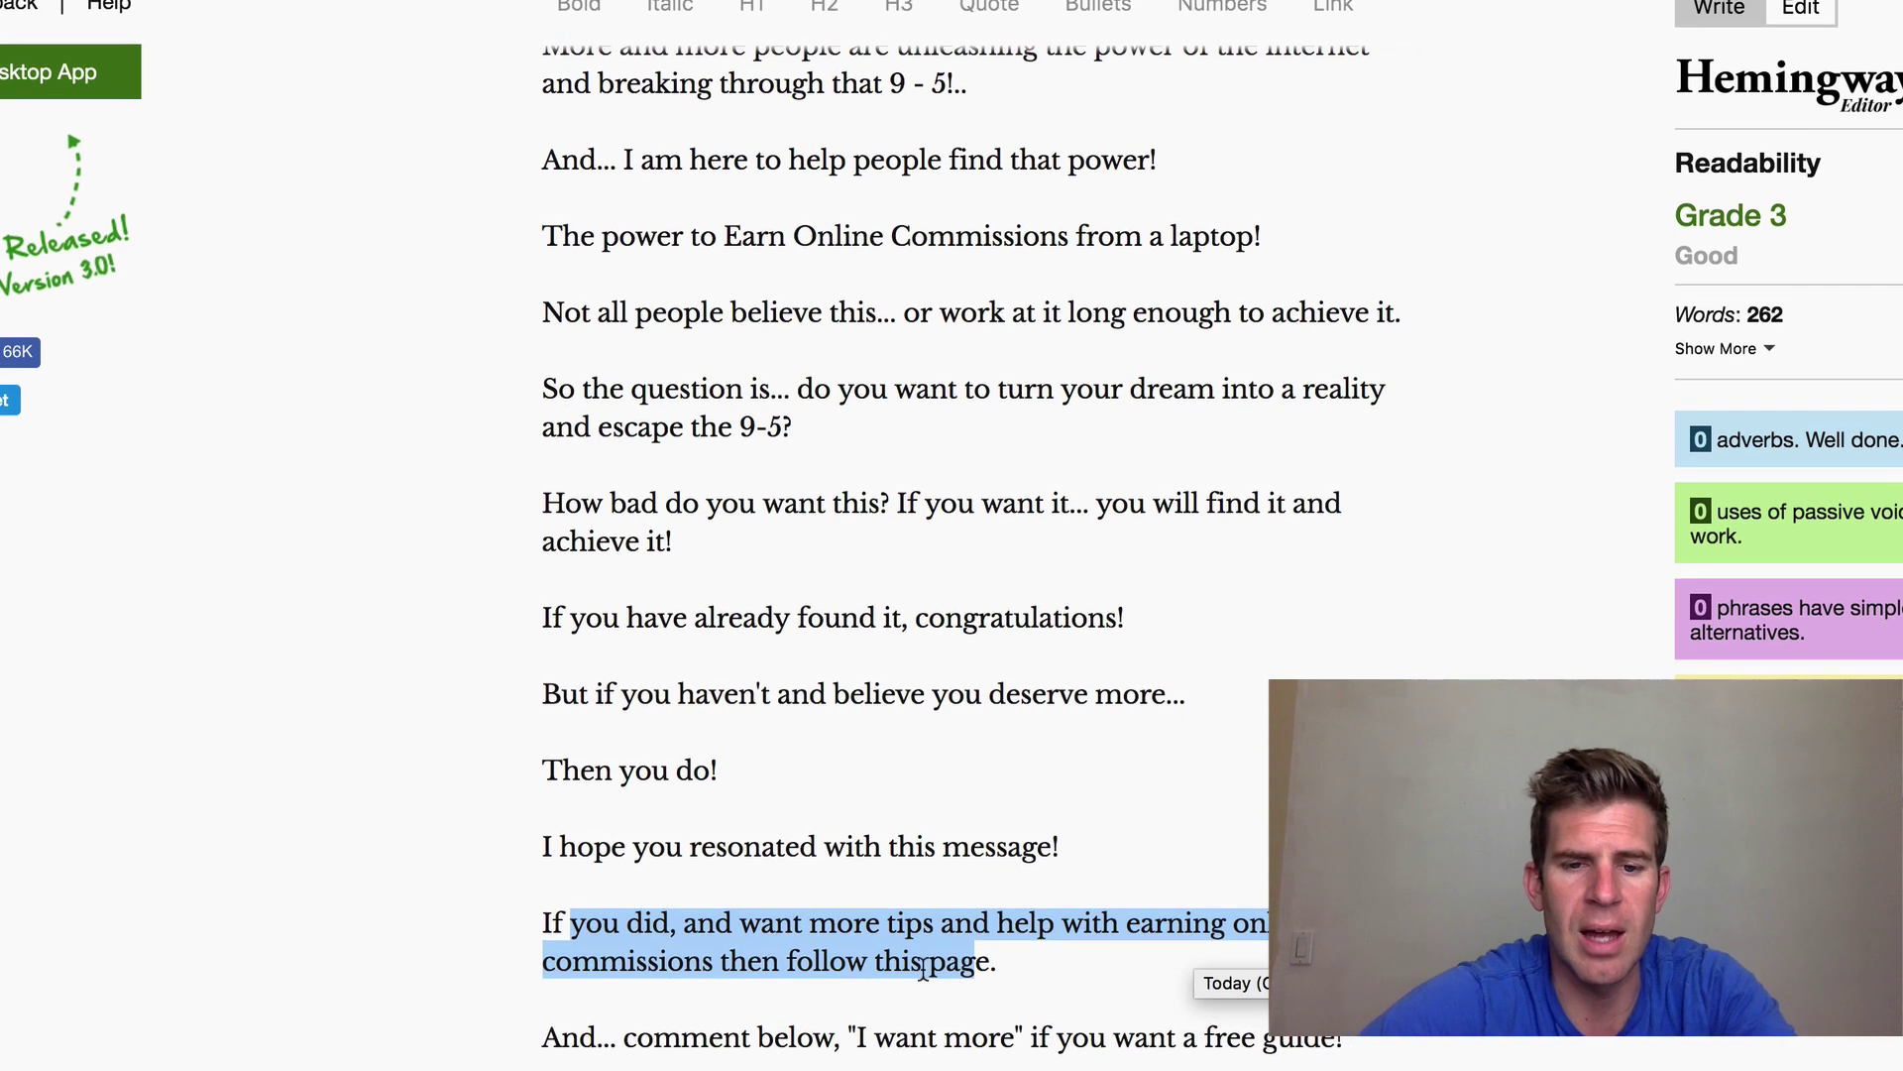
pyautogui.moveTo(867, 1036); pyautogui.dragTo(1051, 1036)
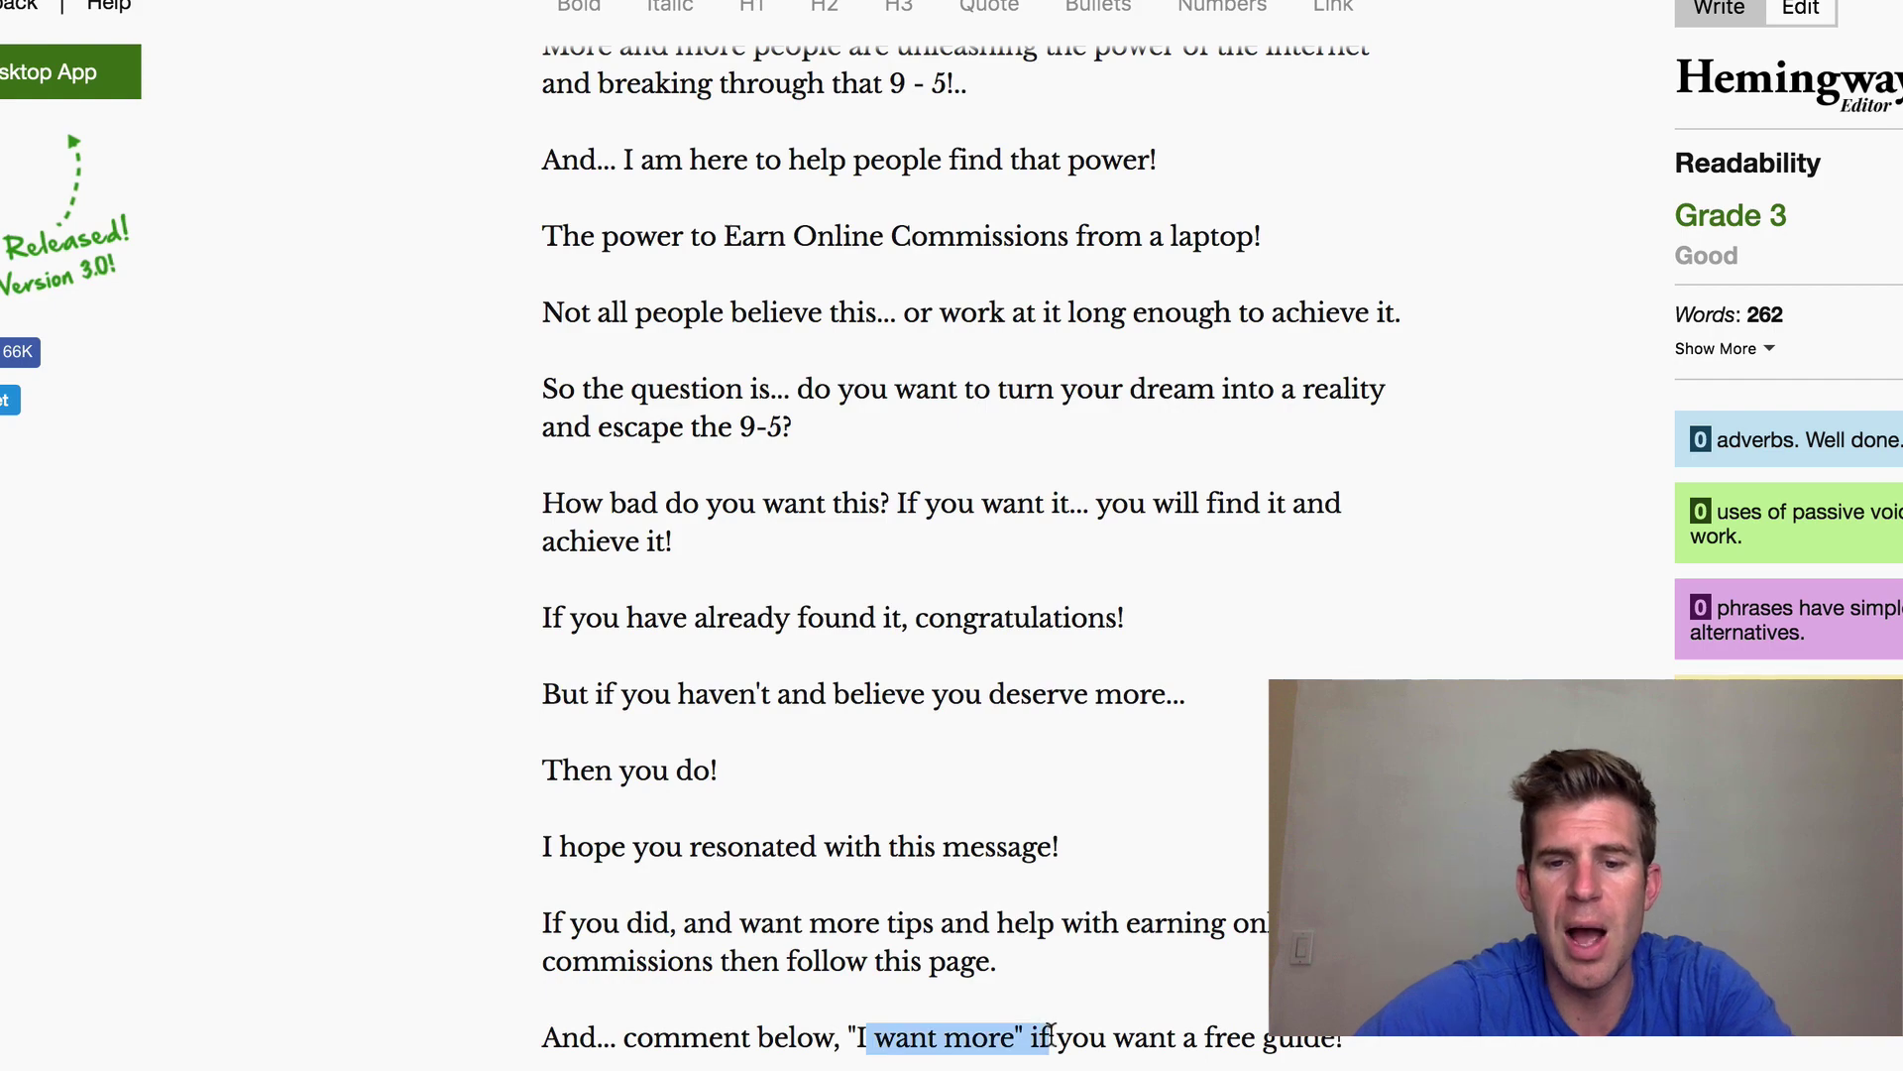
pyautogui.scroll(8, 1102, 387)
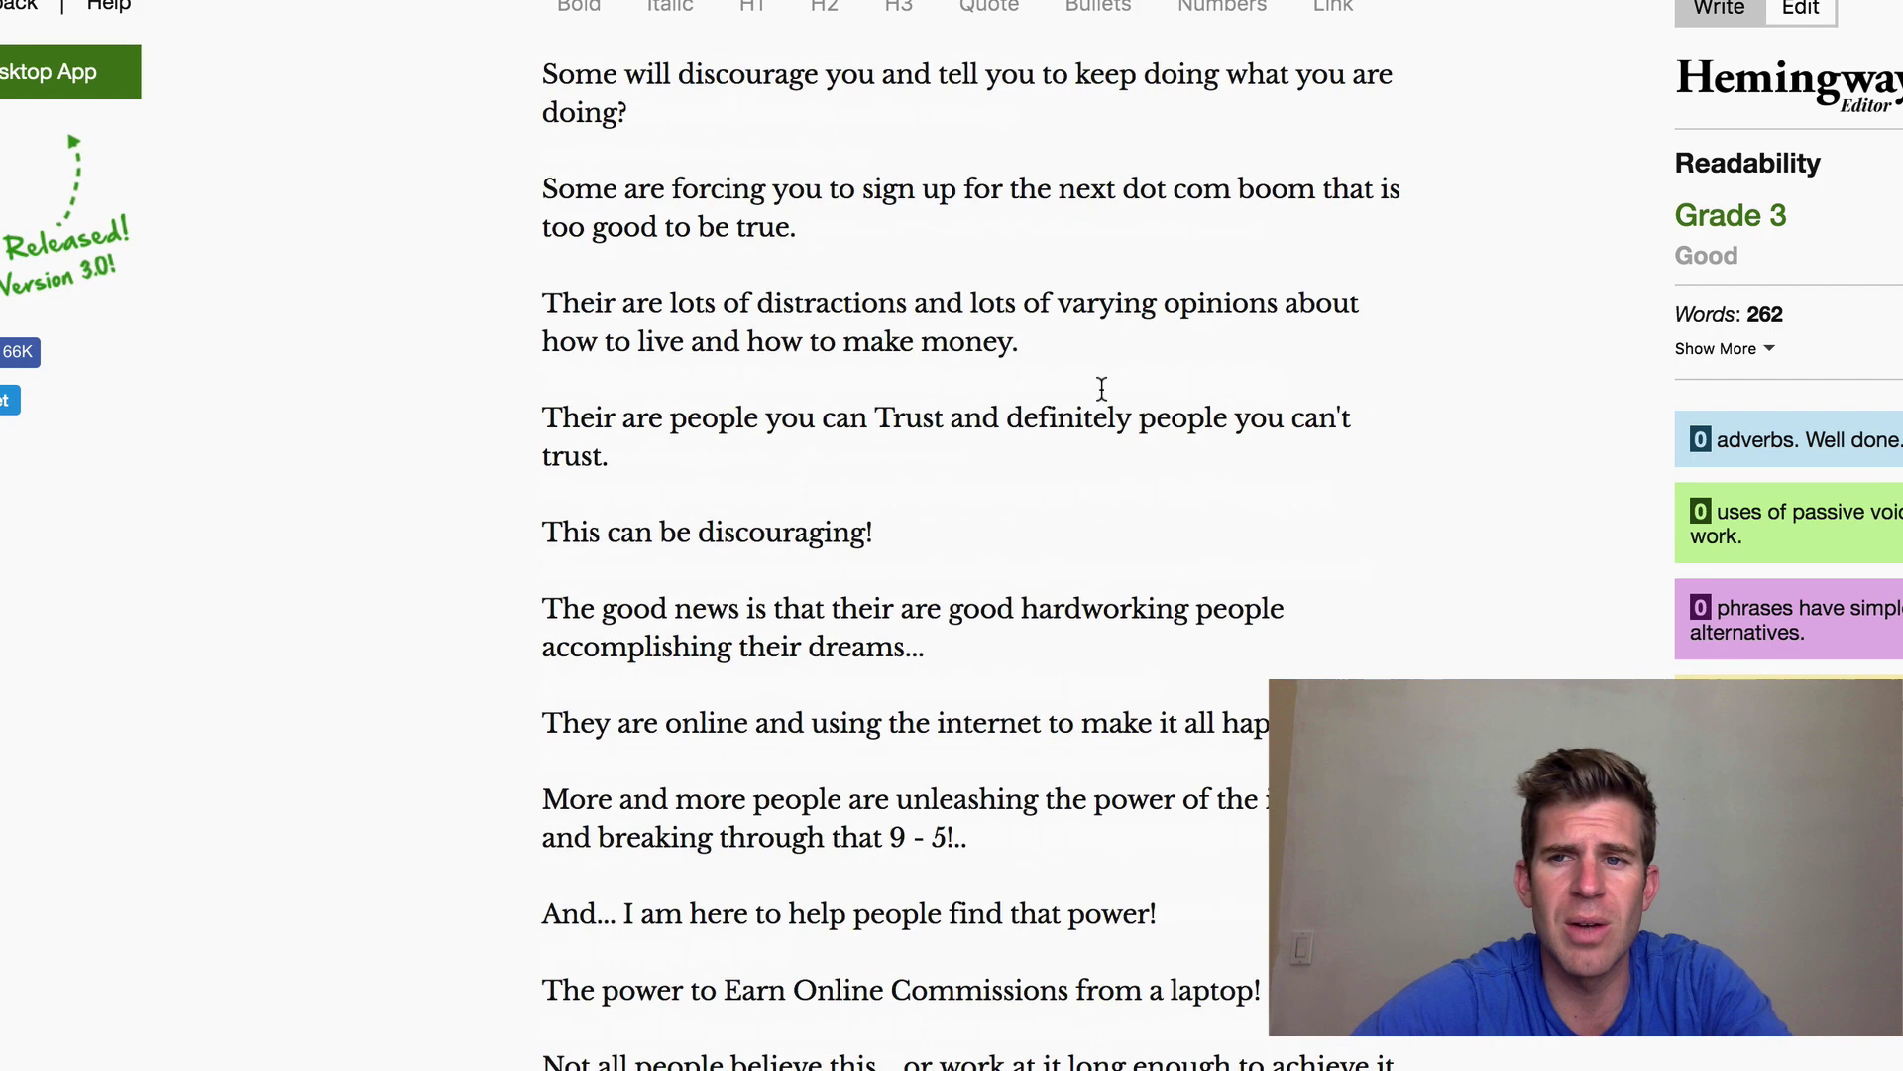
pyautogui.scroll(9, 1103, 387)
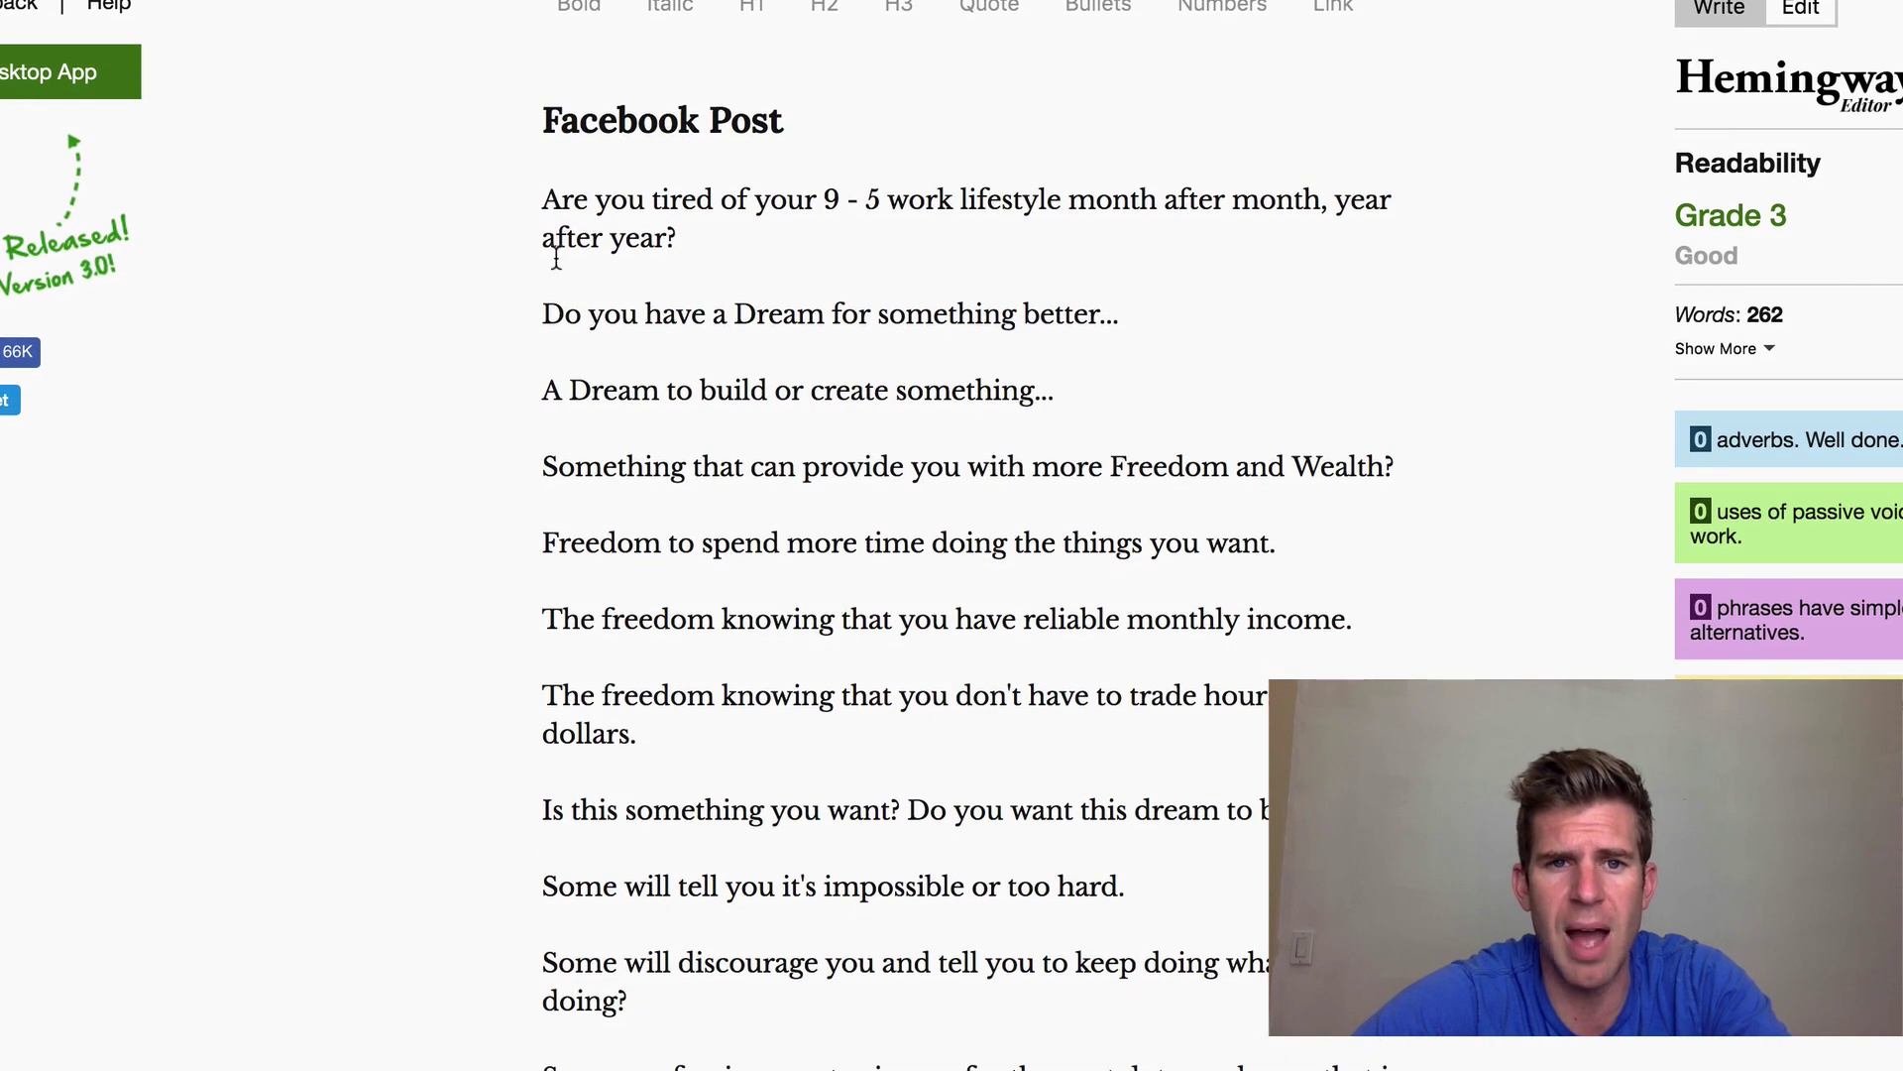
# - Copy the whole Facebook Post draft from Hemingway Editor and paste it into a new post on the Start Funnels Facebook page
pyautogui.scroll(-6, 784, 387)
pyautogui.scroll(-10, 910, 374)
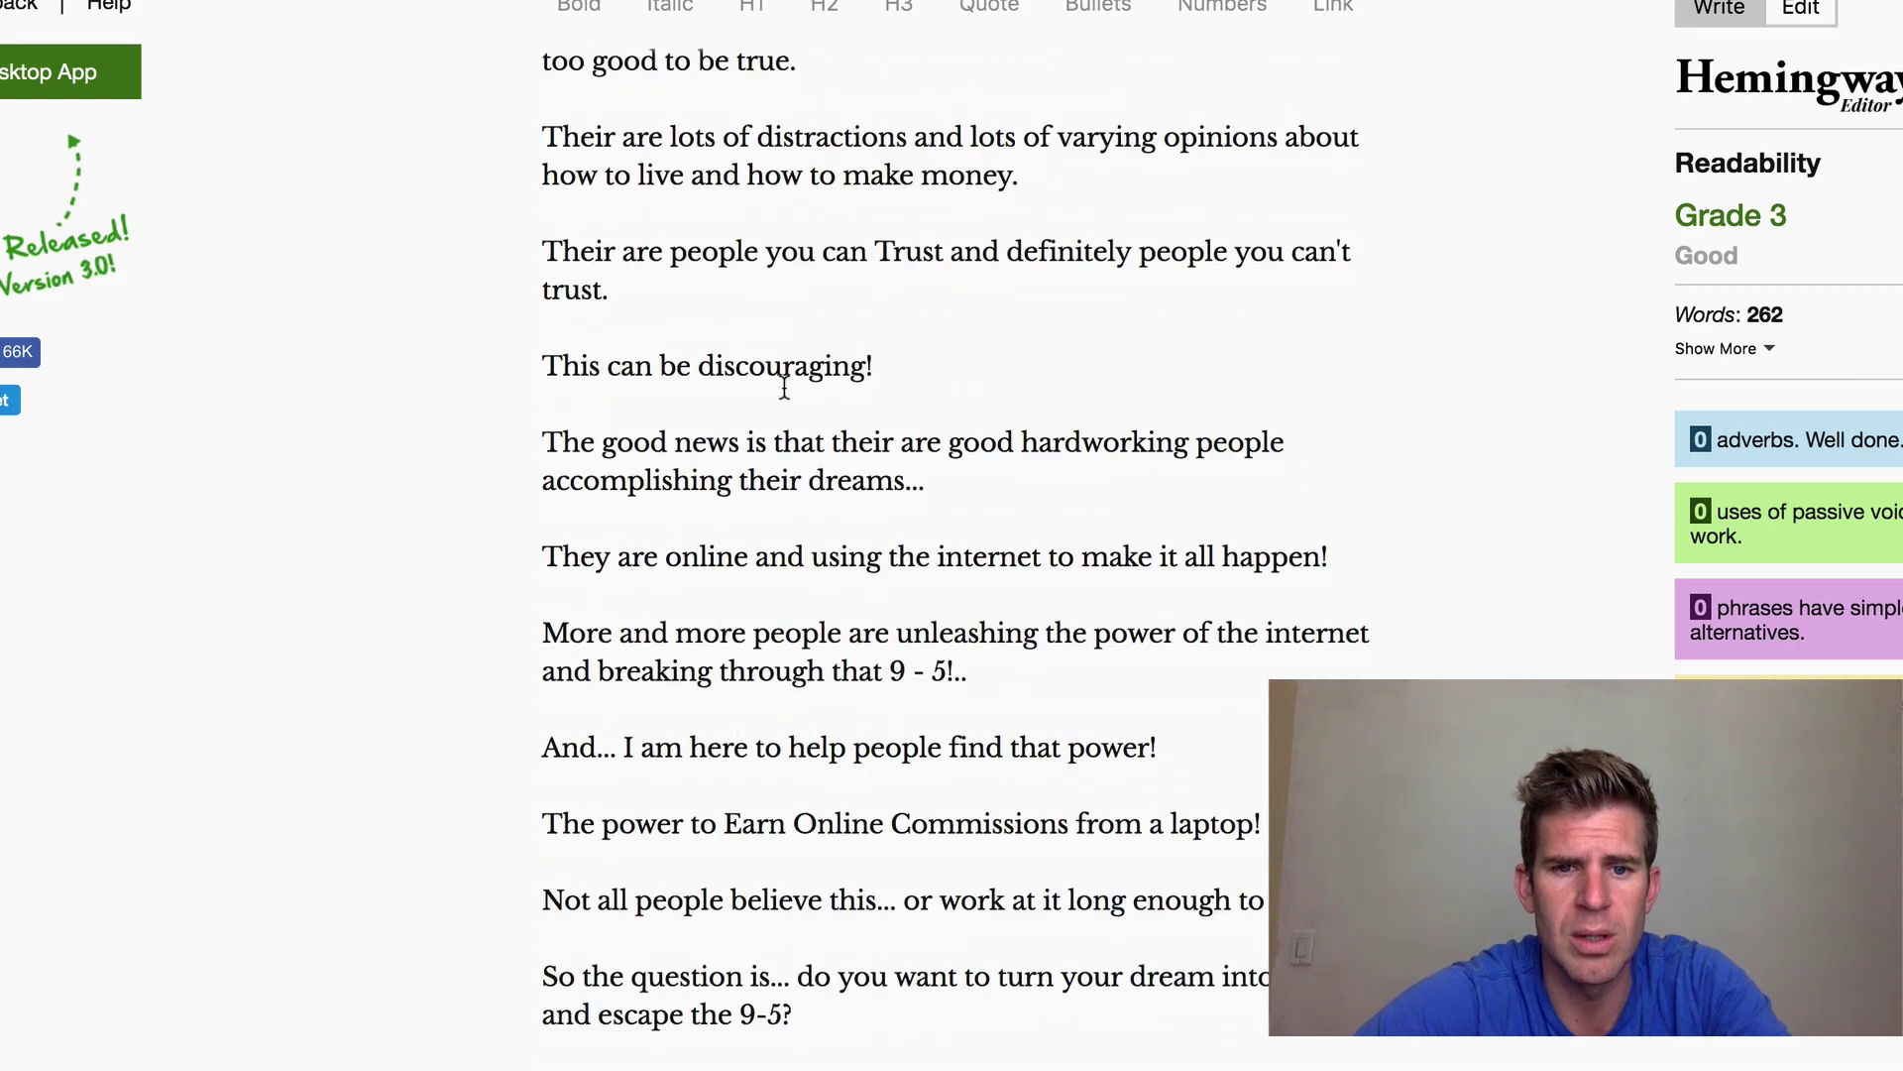
pyautogui.press('super+a')
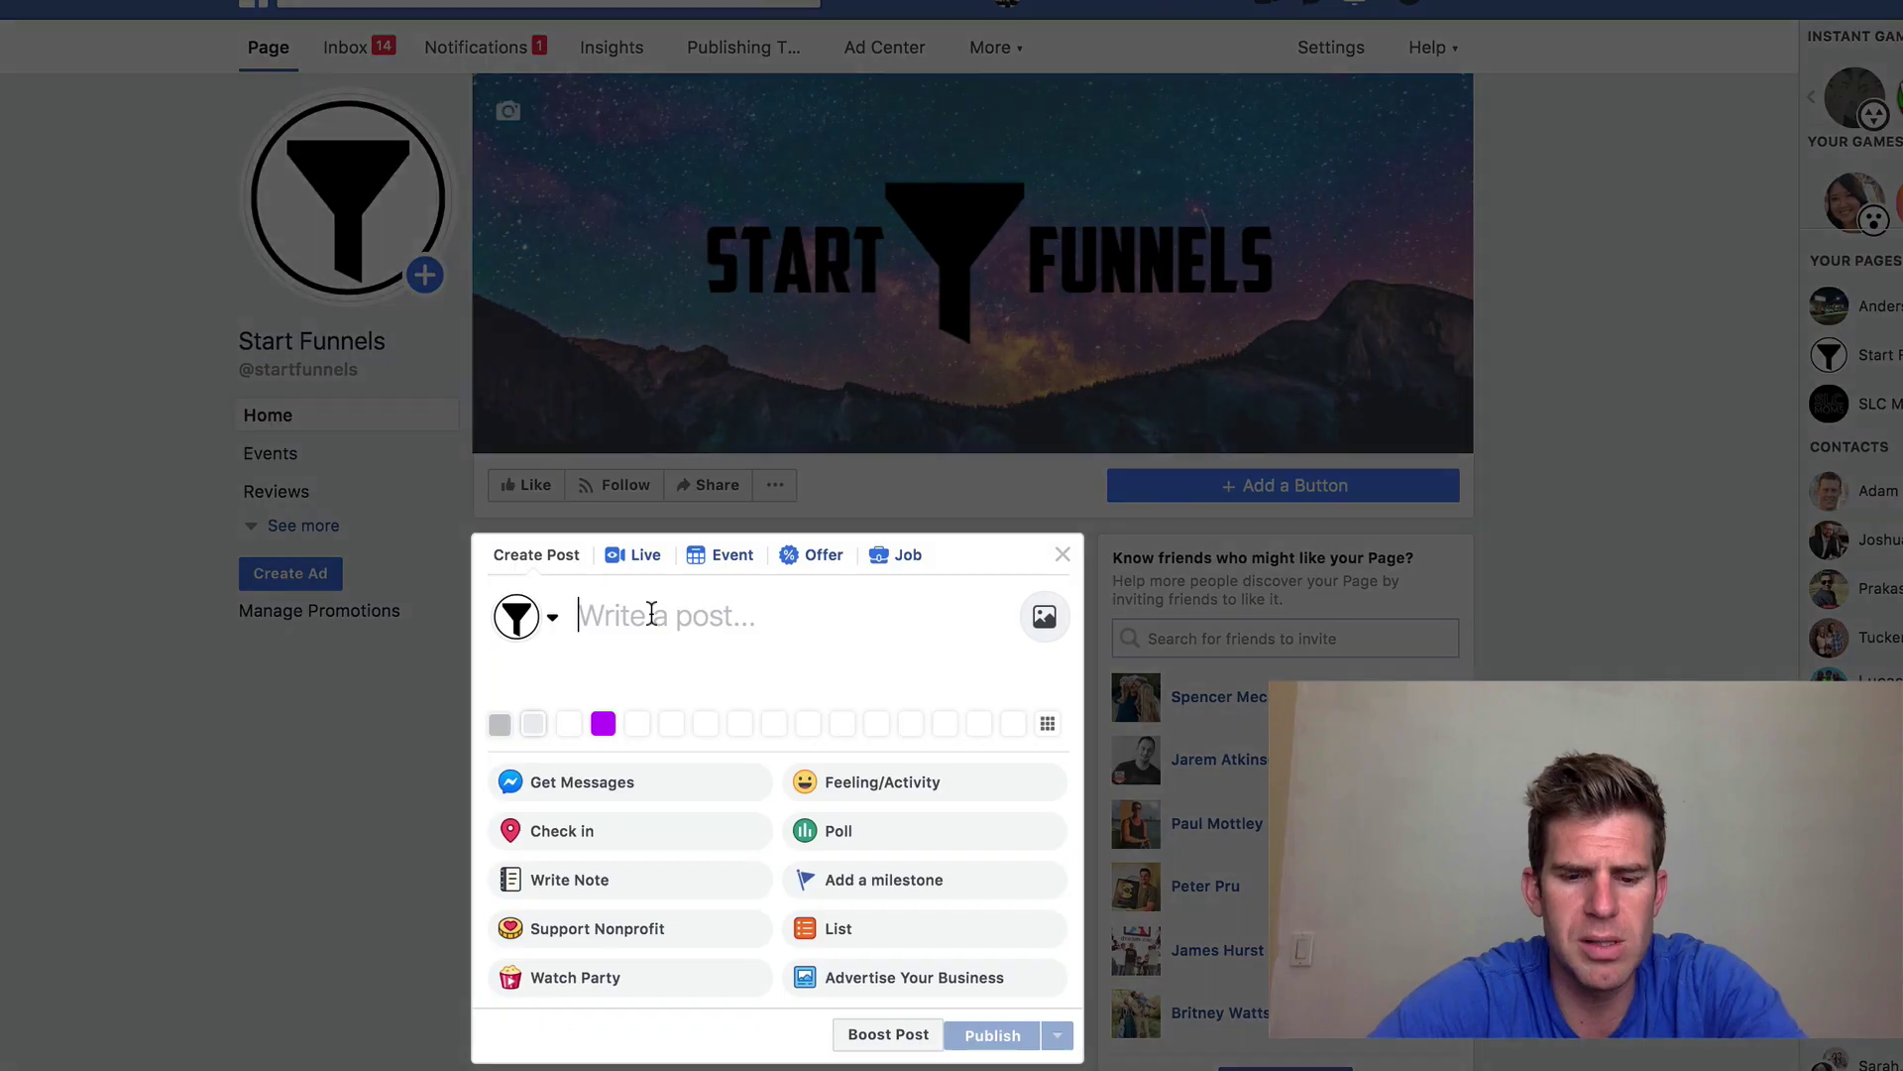
pyautogui.press('super+v')
pyautogui.scroll(-8, 651, 619)
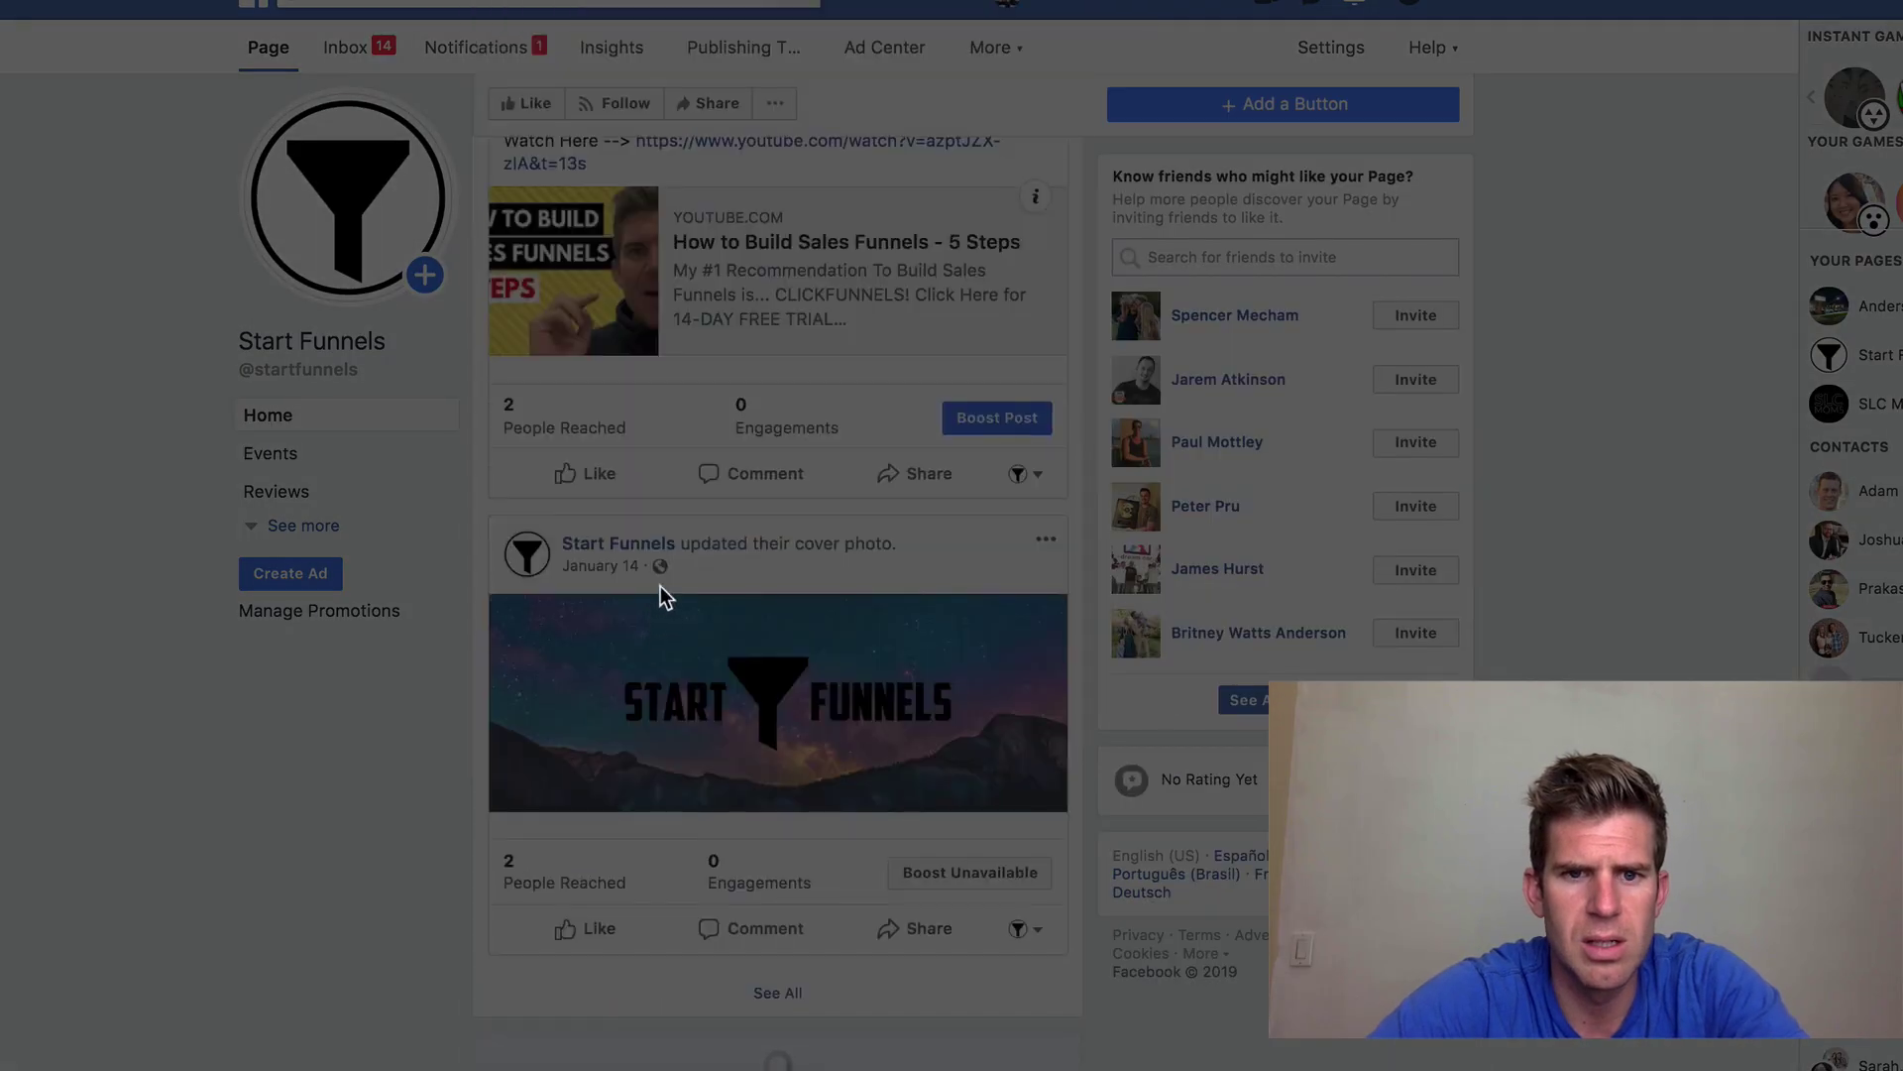
pyautogui.scroll(15, 391, 779)
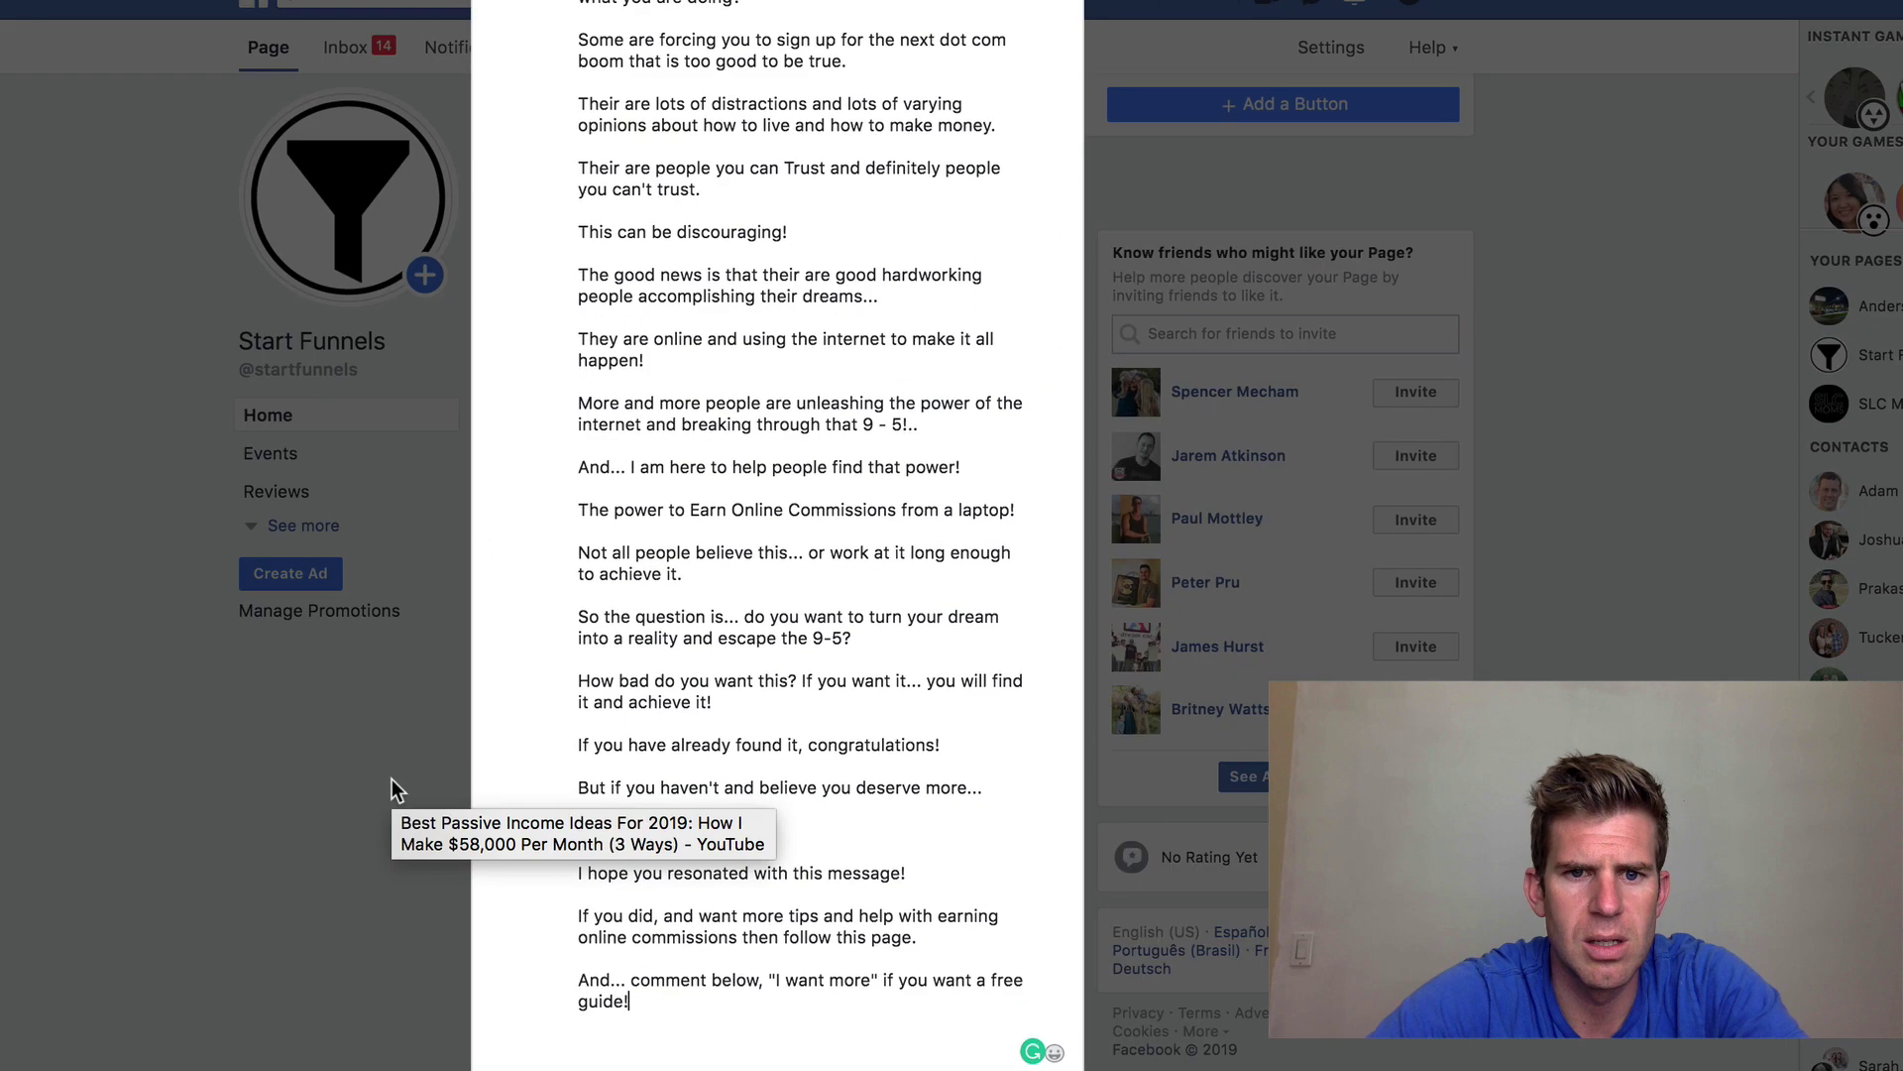
pyautogui.scroll(8, 391, 779)
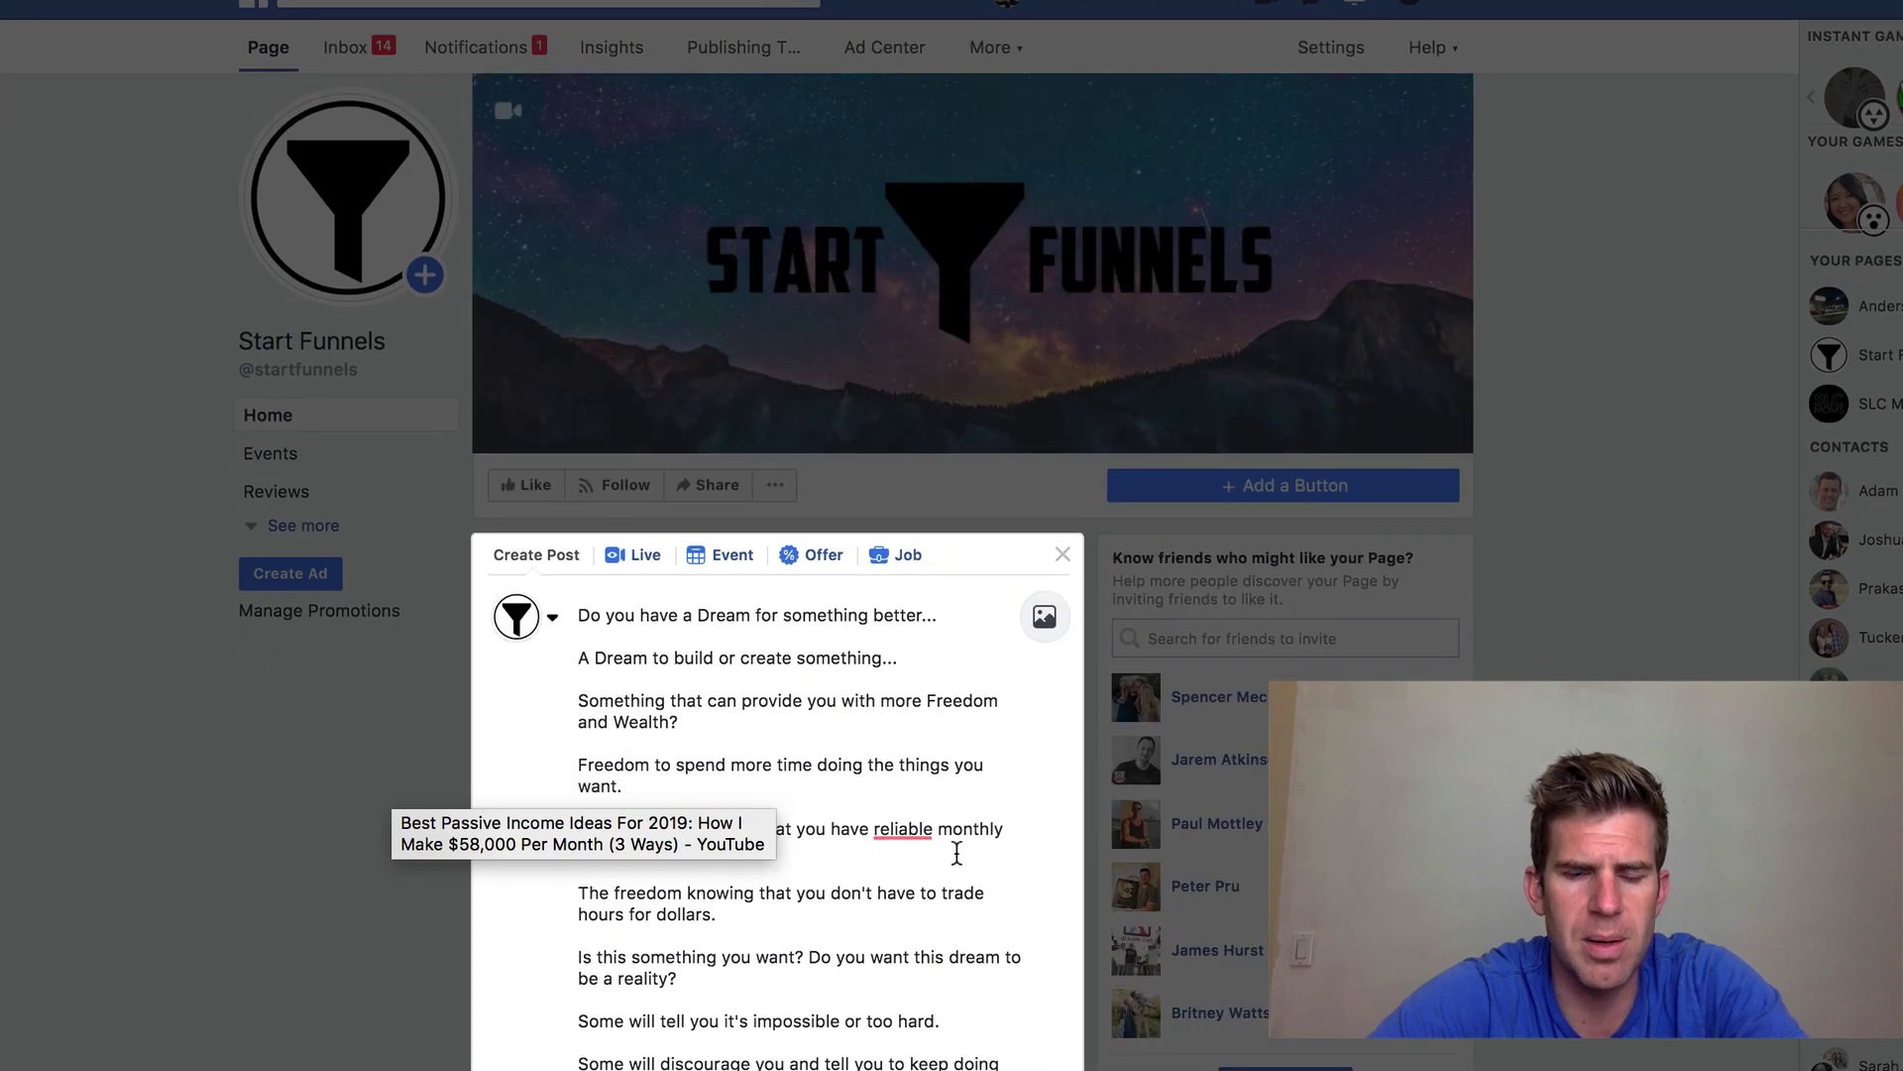
# - Review the pasted post and check the correction options for the flagged word "their" in the "good news" sentence
pyautogui.scroll(-10, 957, 853)
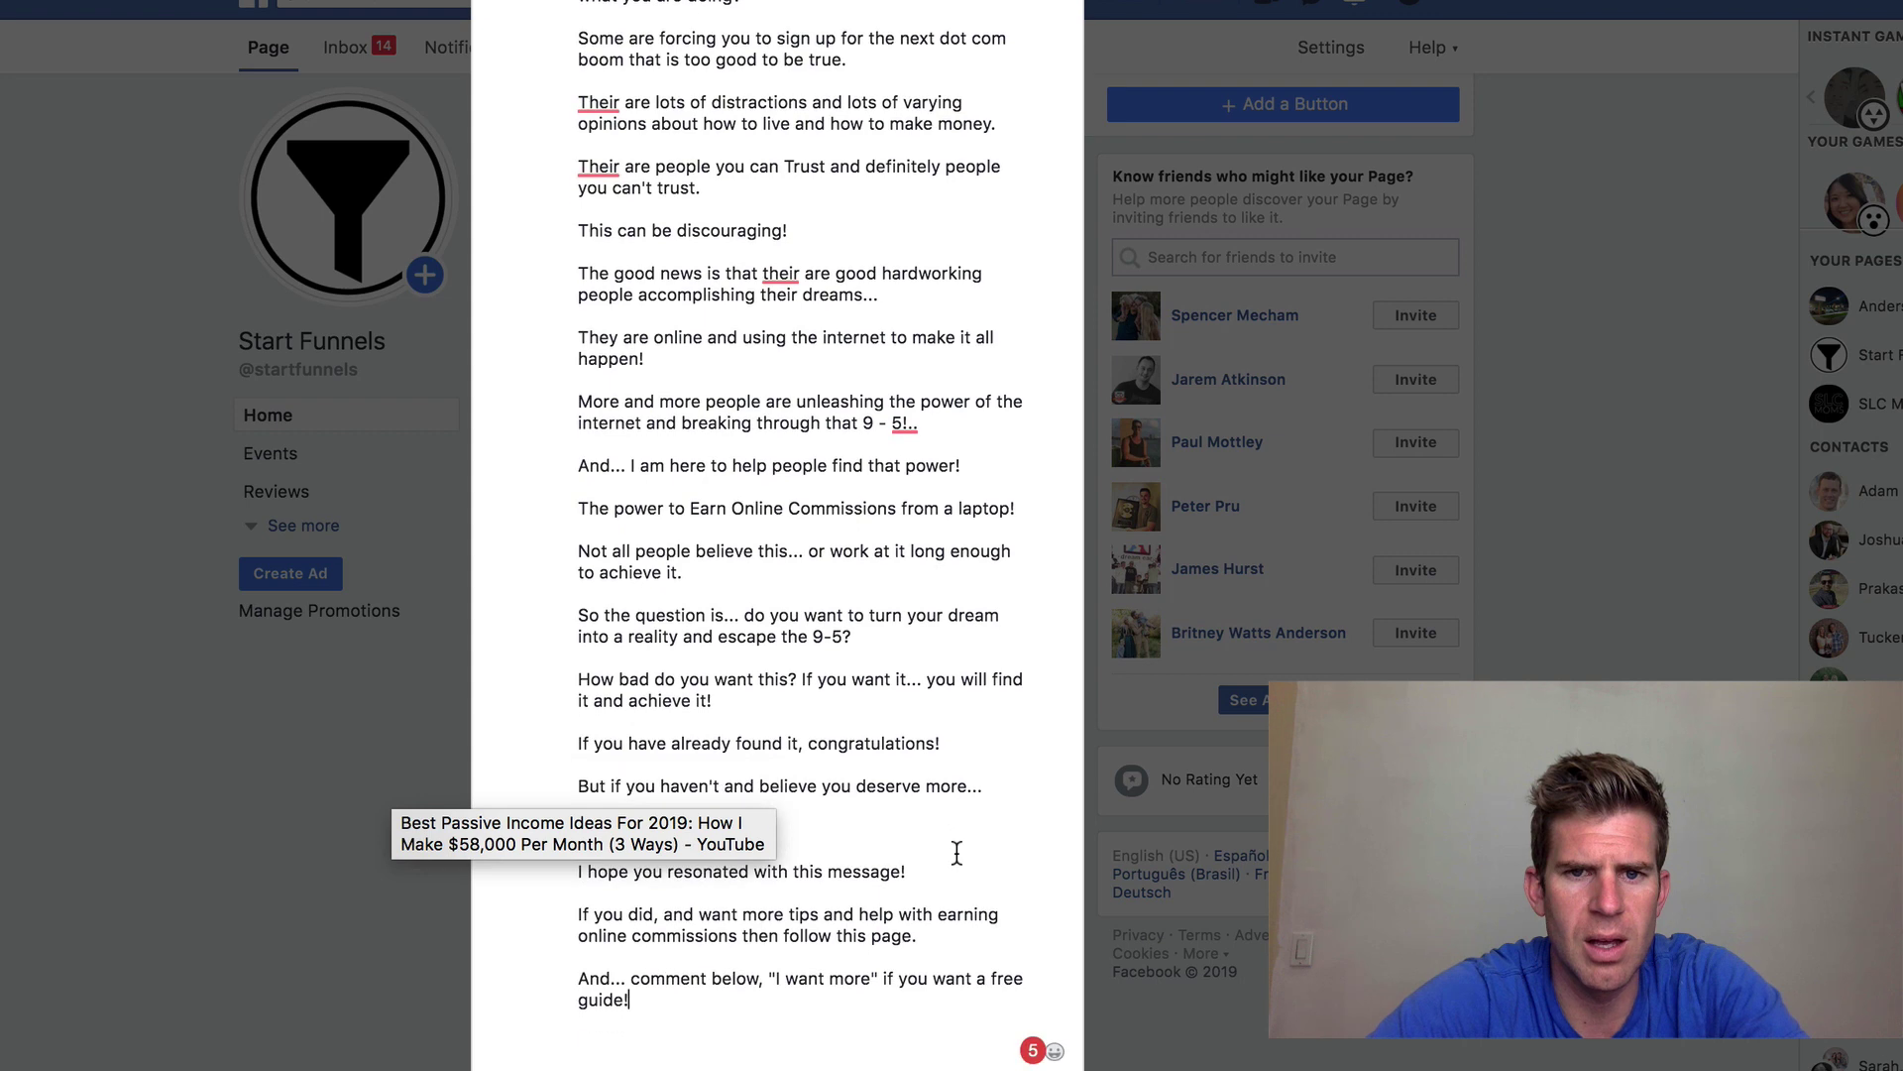
pyautogui.scroll(-3, 957, 853)
pyautogui.doubleClick(778, 70)
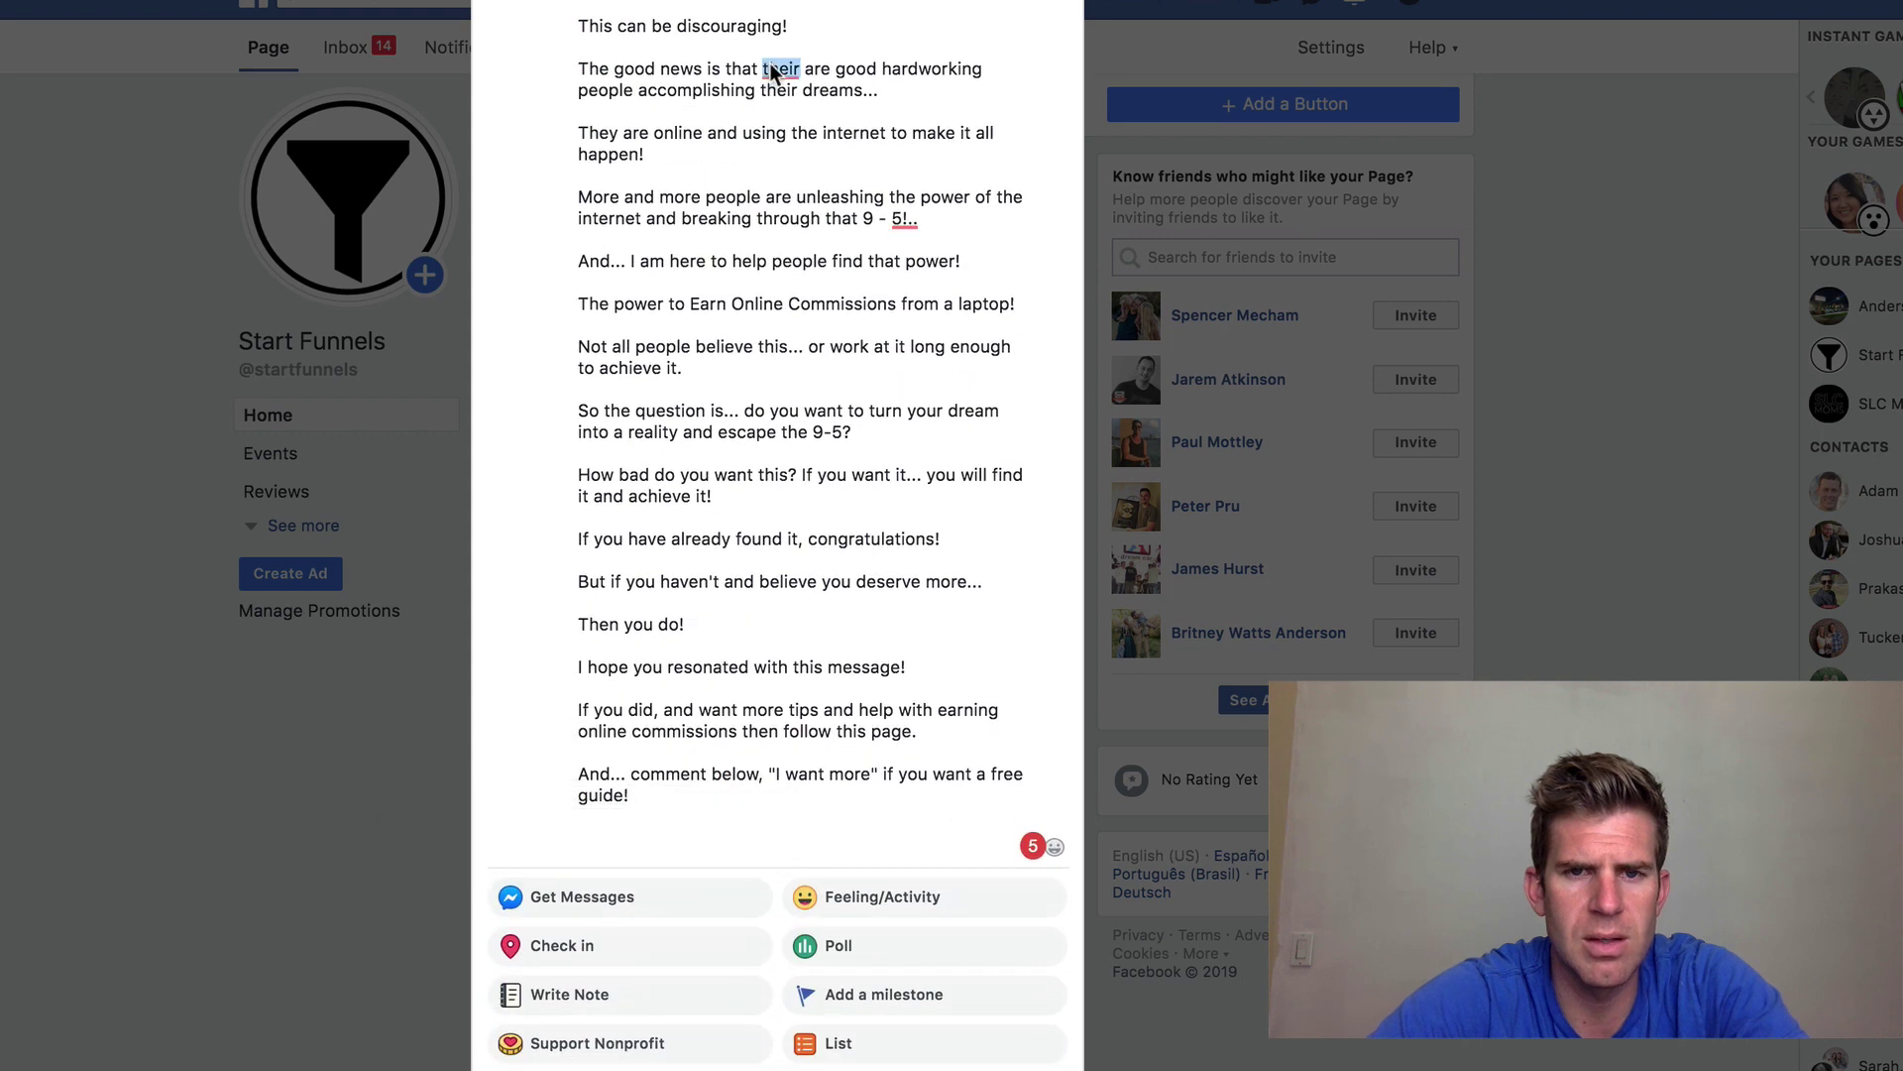
pyautogui.rightClick(773, 74)
pyautogui.click(896, 15)
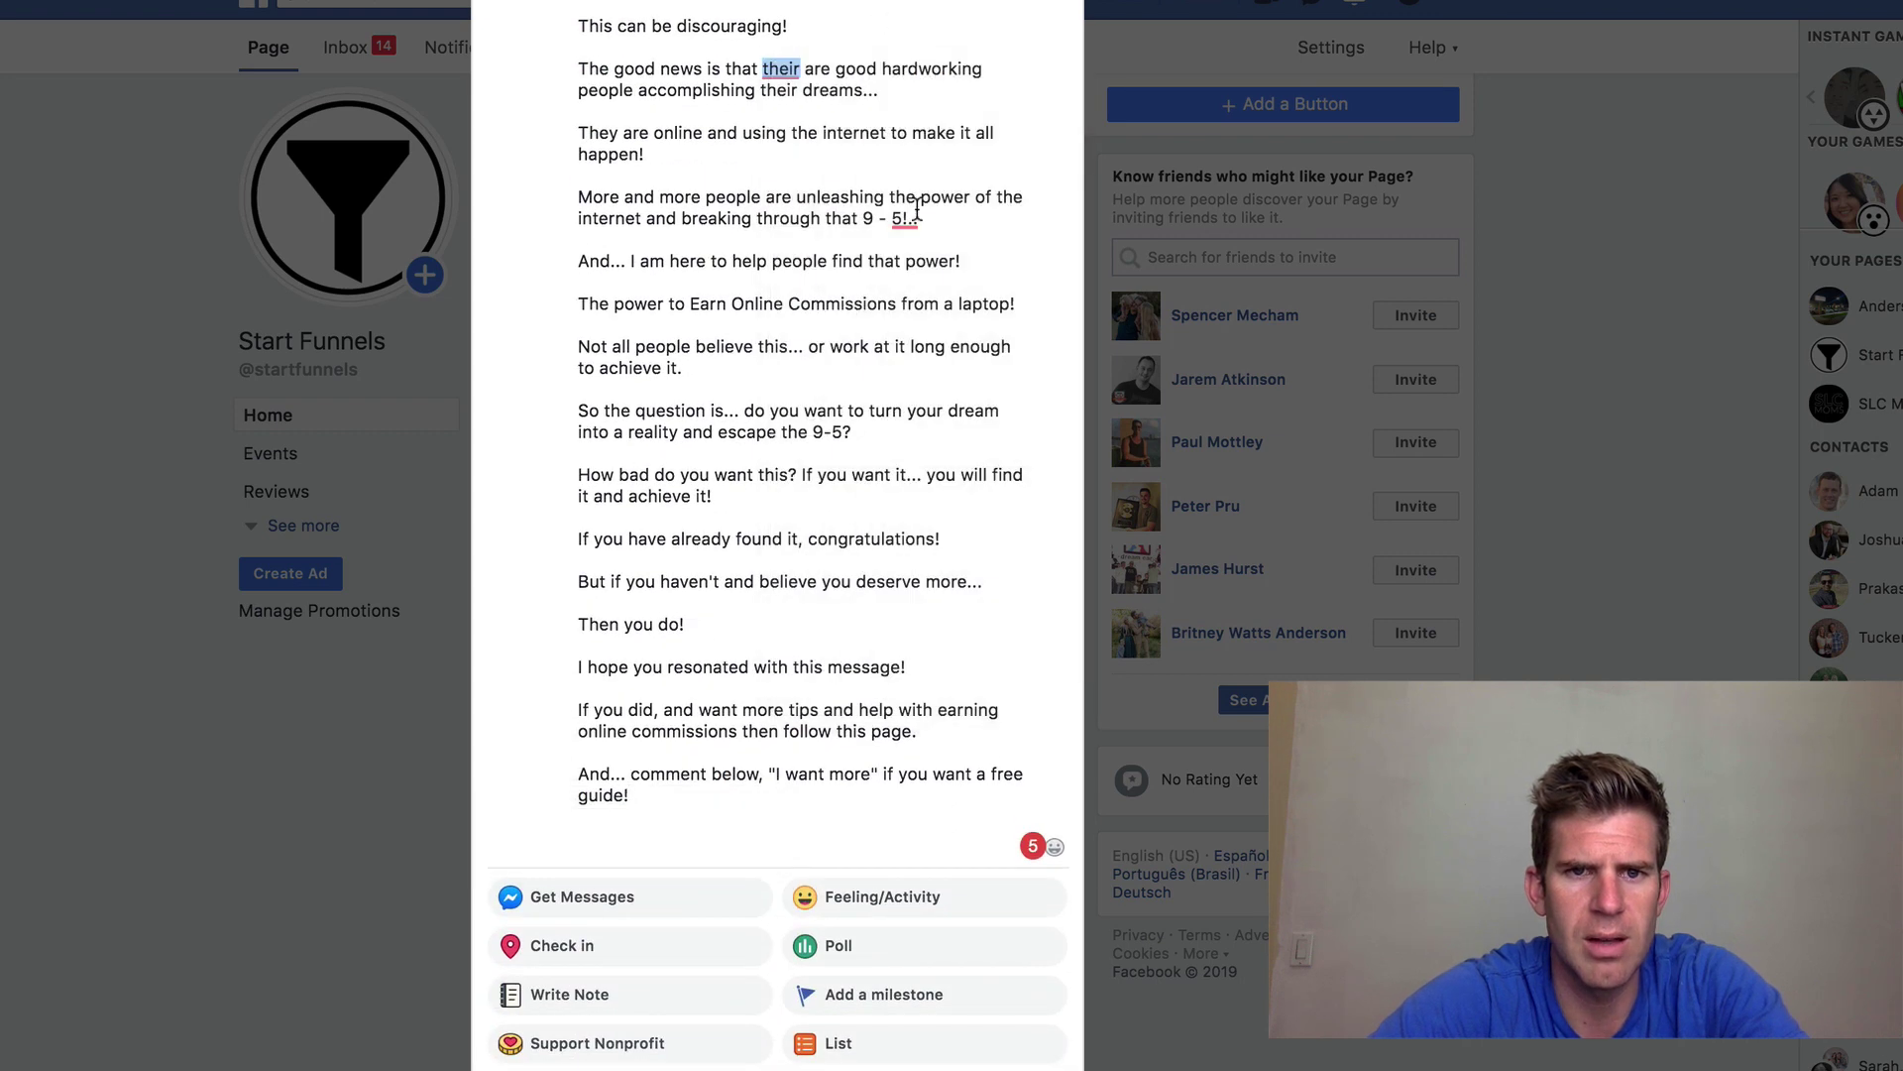
# - Publish the pasted post on the Start Funnels Facebook page
pyautogui.scroll(1, 917, 211)
pyautogui.scroll(-3, 914, 204)
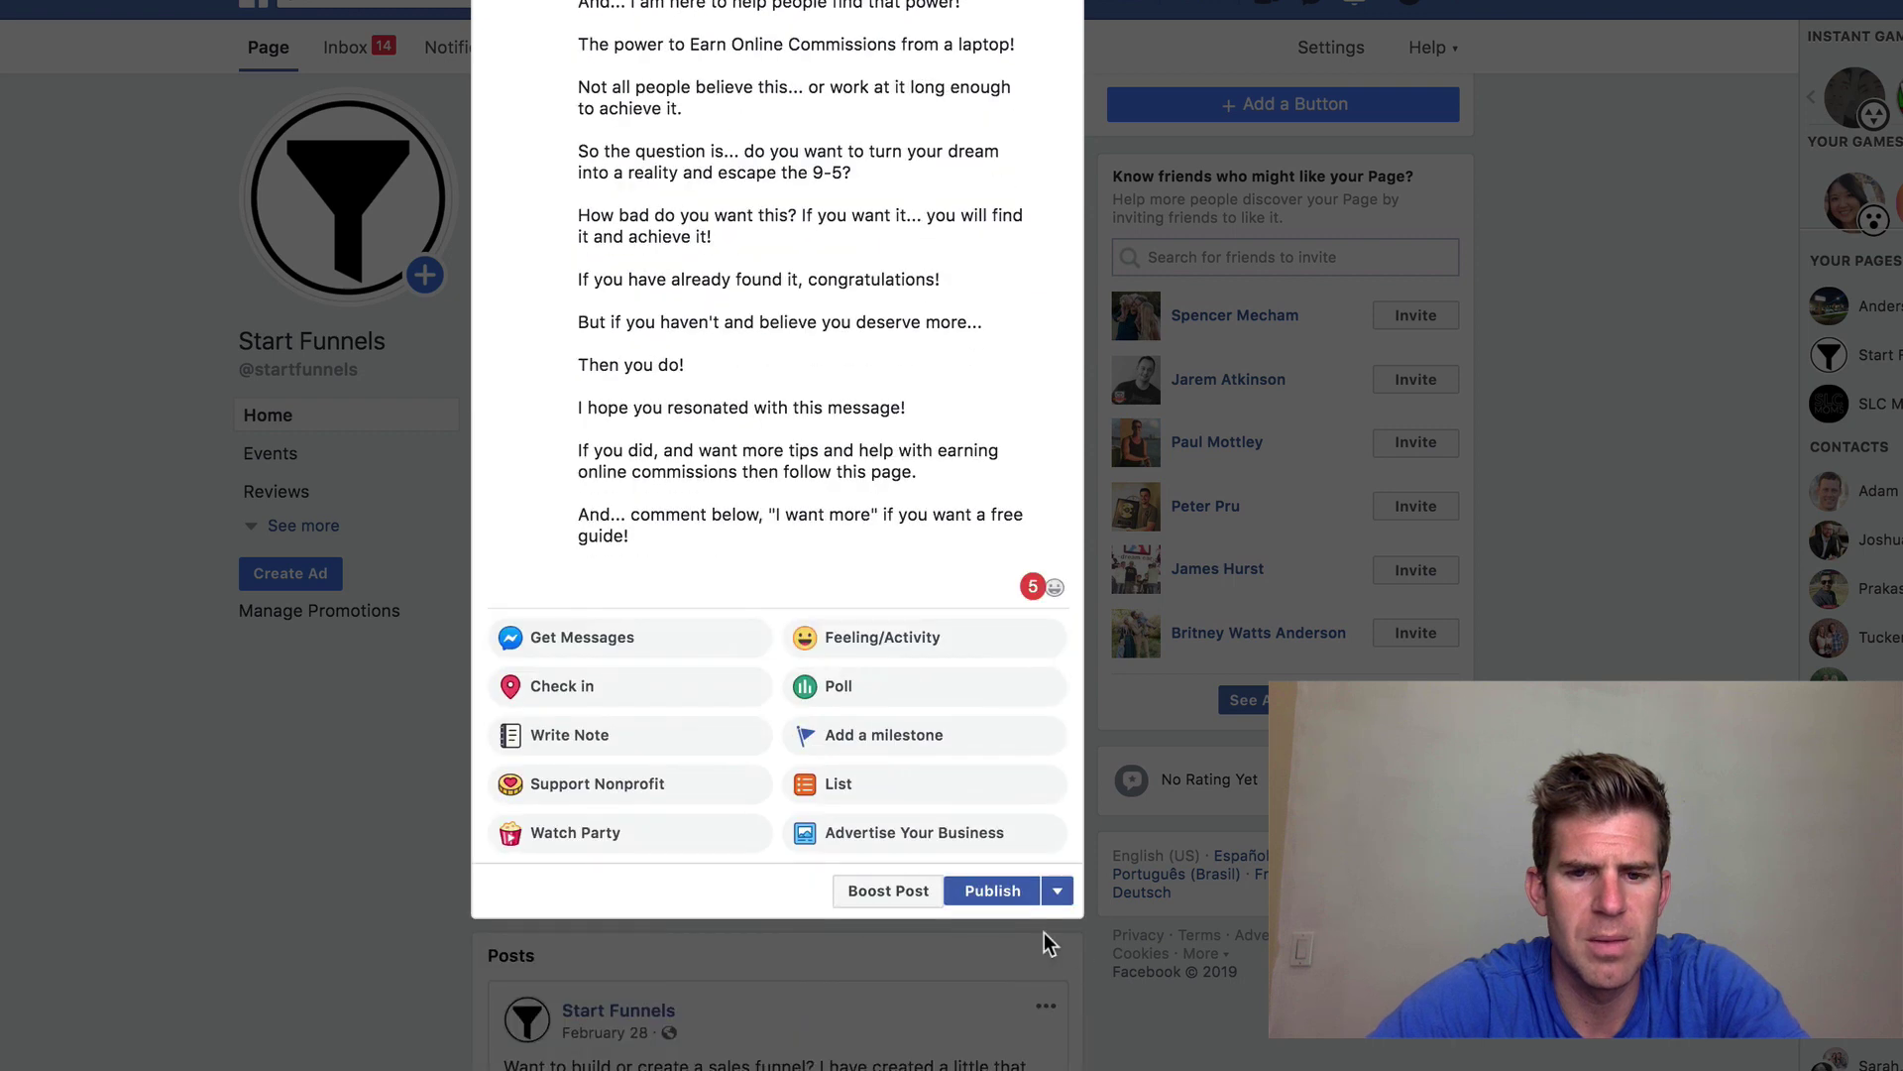
pyautogui.click(1008, 893)
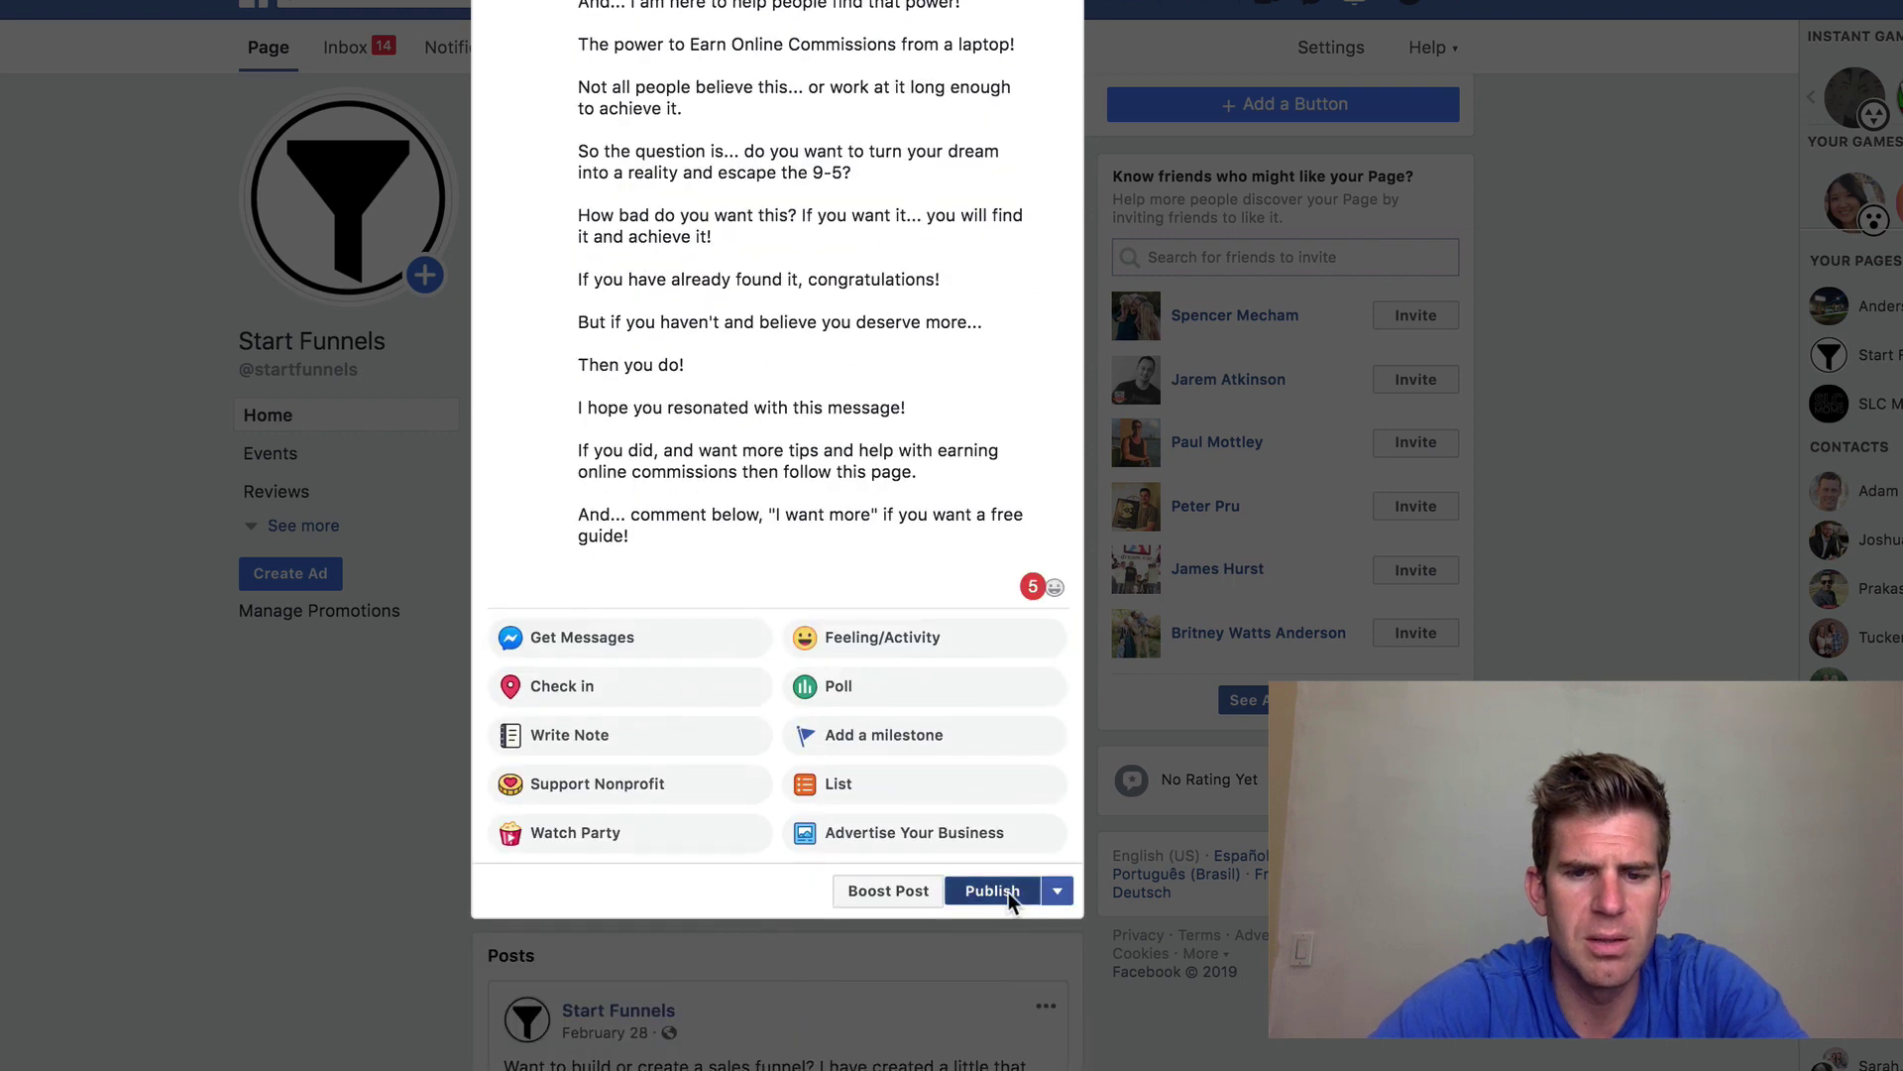